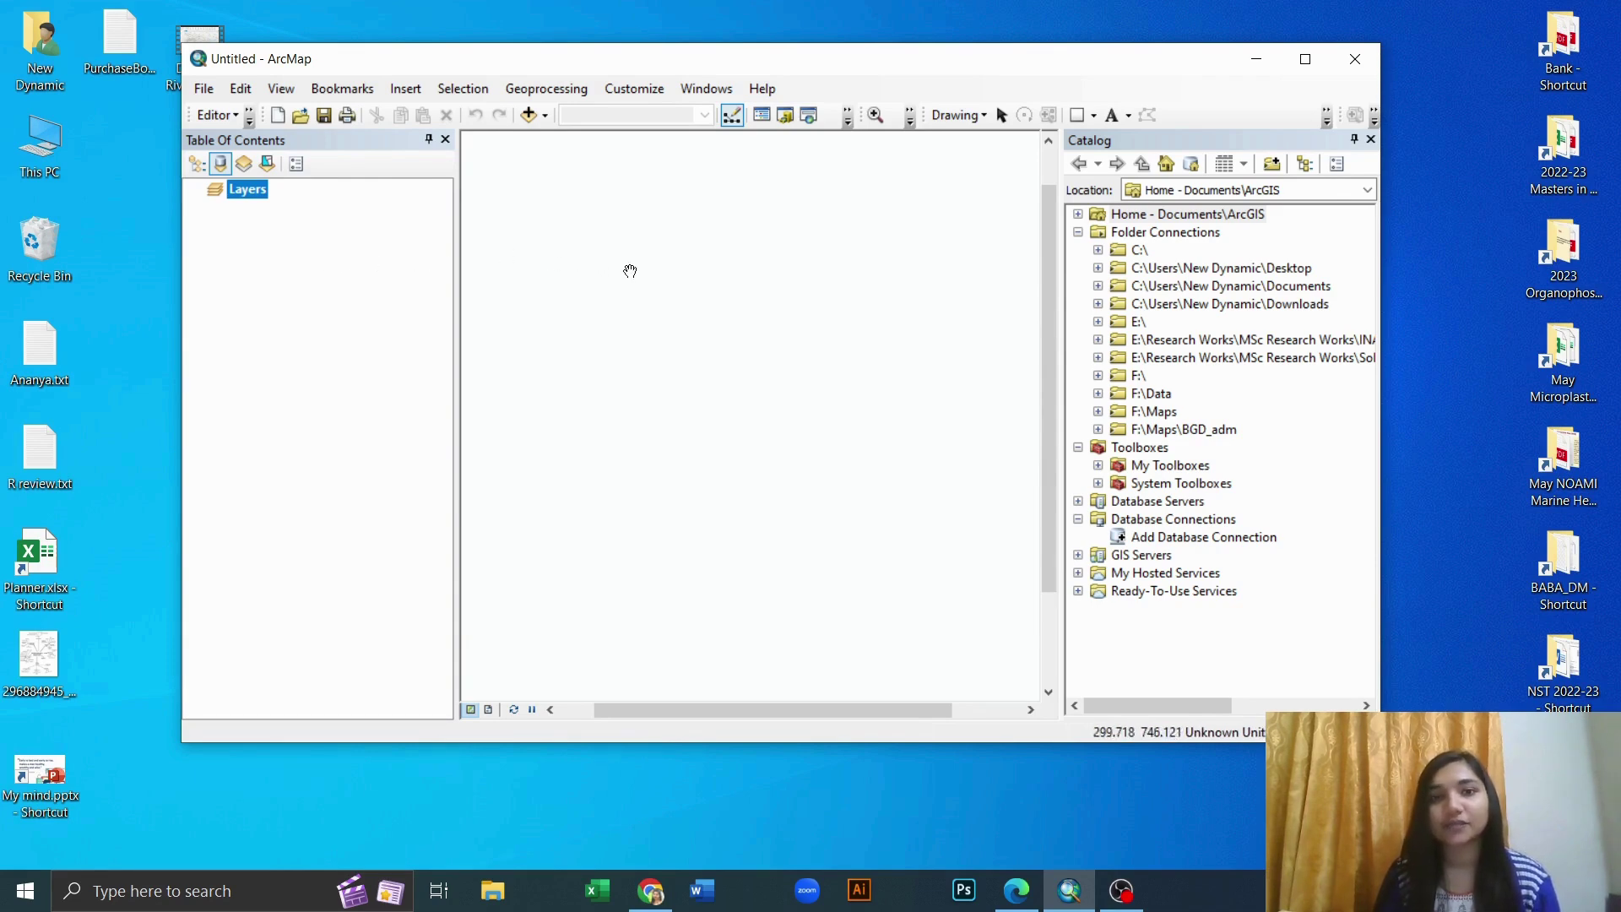
- Try to add the Dummy.xlsx workbook from the Desktop folder to the map
{"action": "left_click", "coordinate": [545, 116]}
{"action": "left_click", "coordinate": [558, 138]}
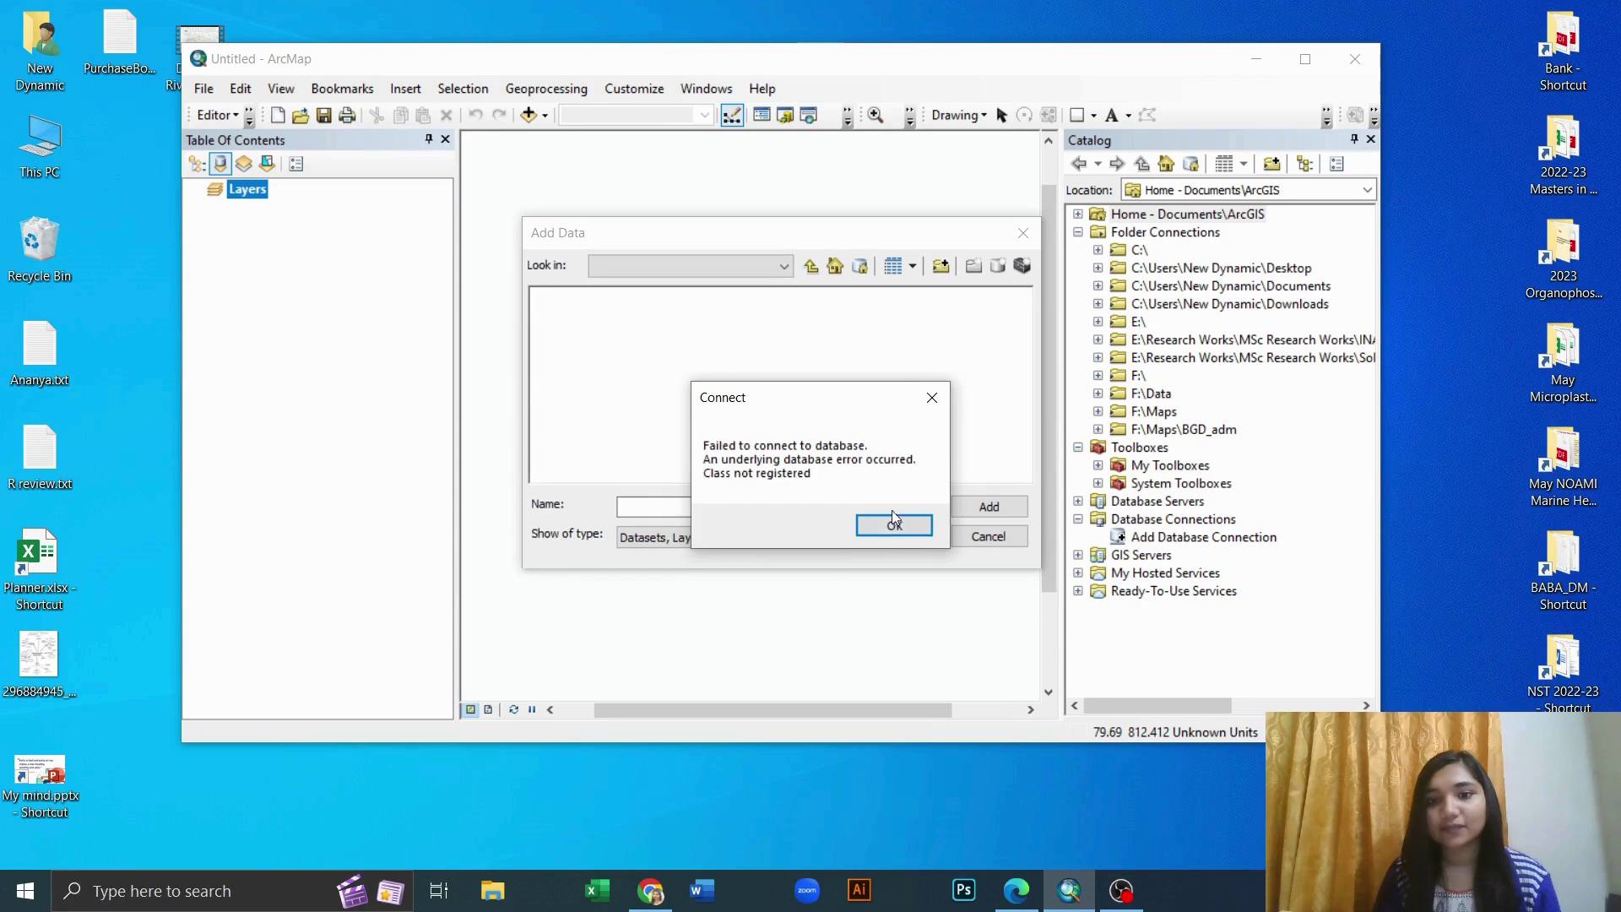
{"action": "left_click", "coordinate": [895, 525]}
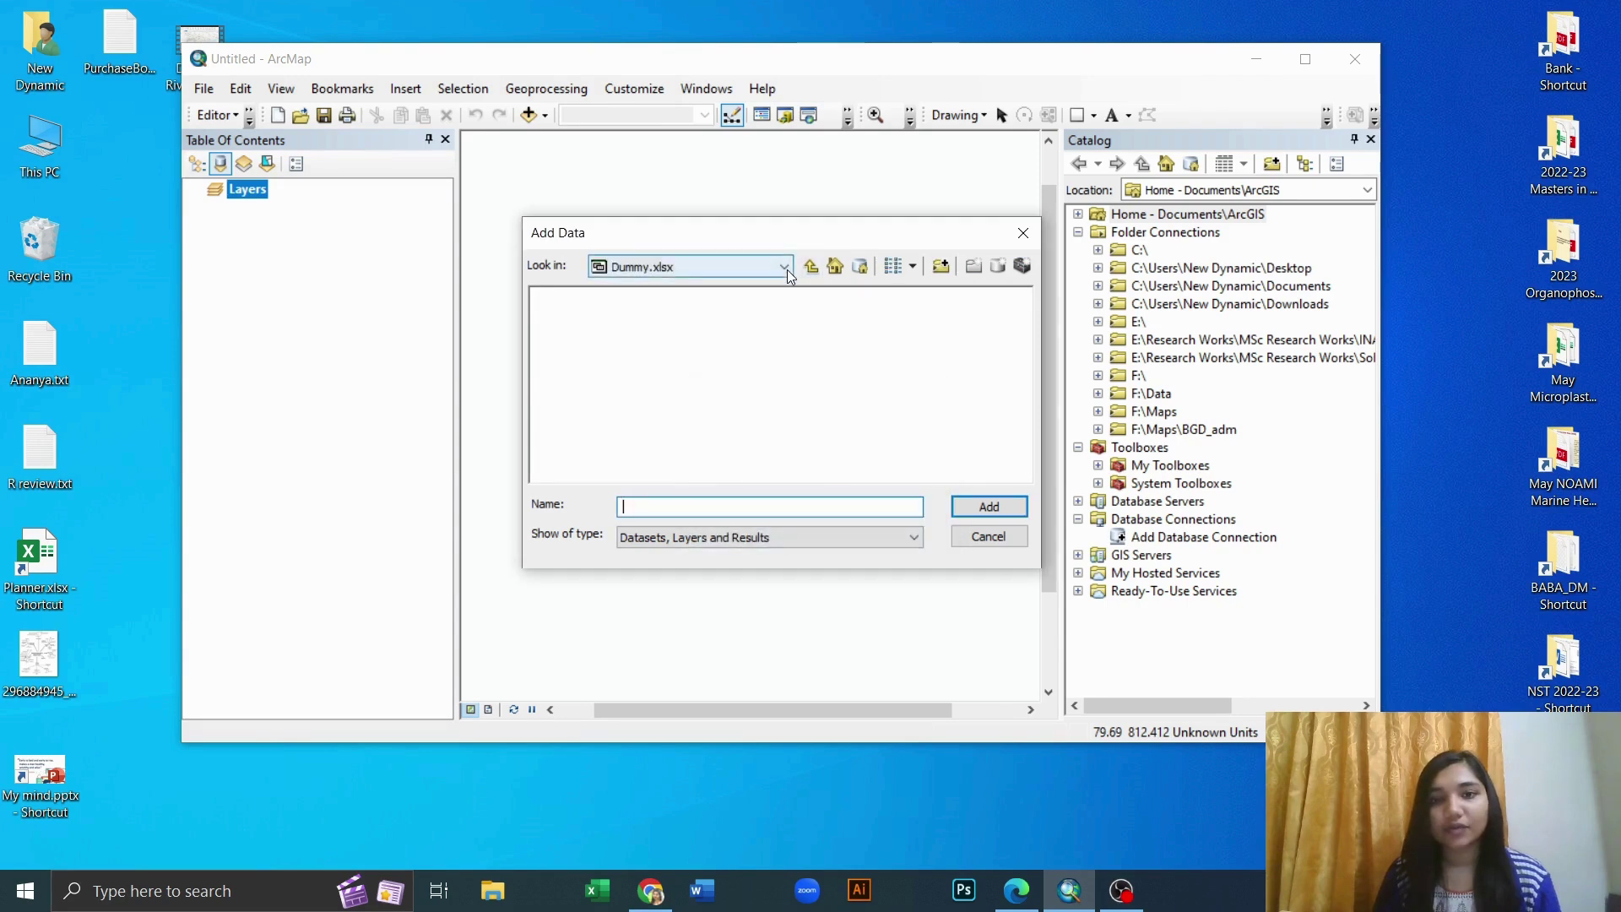
{"action": "left_click", "coordinate": [785, 268]}
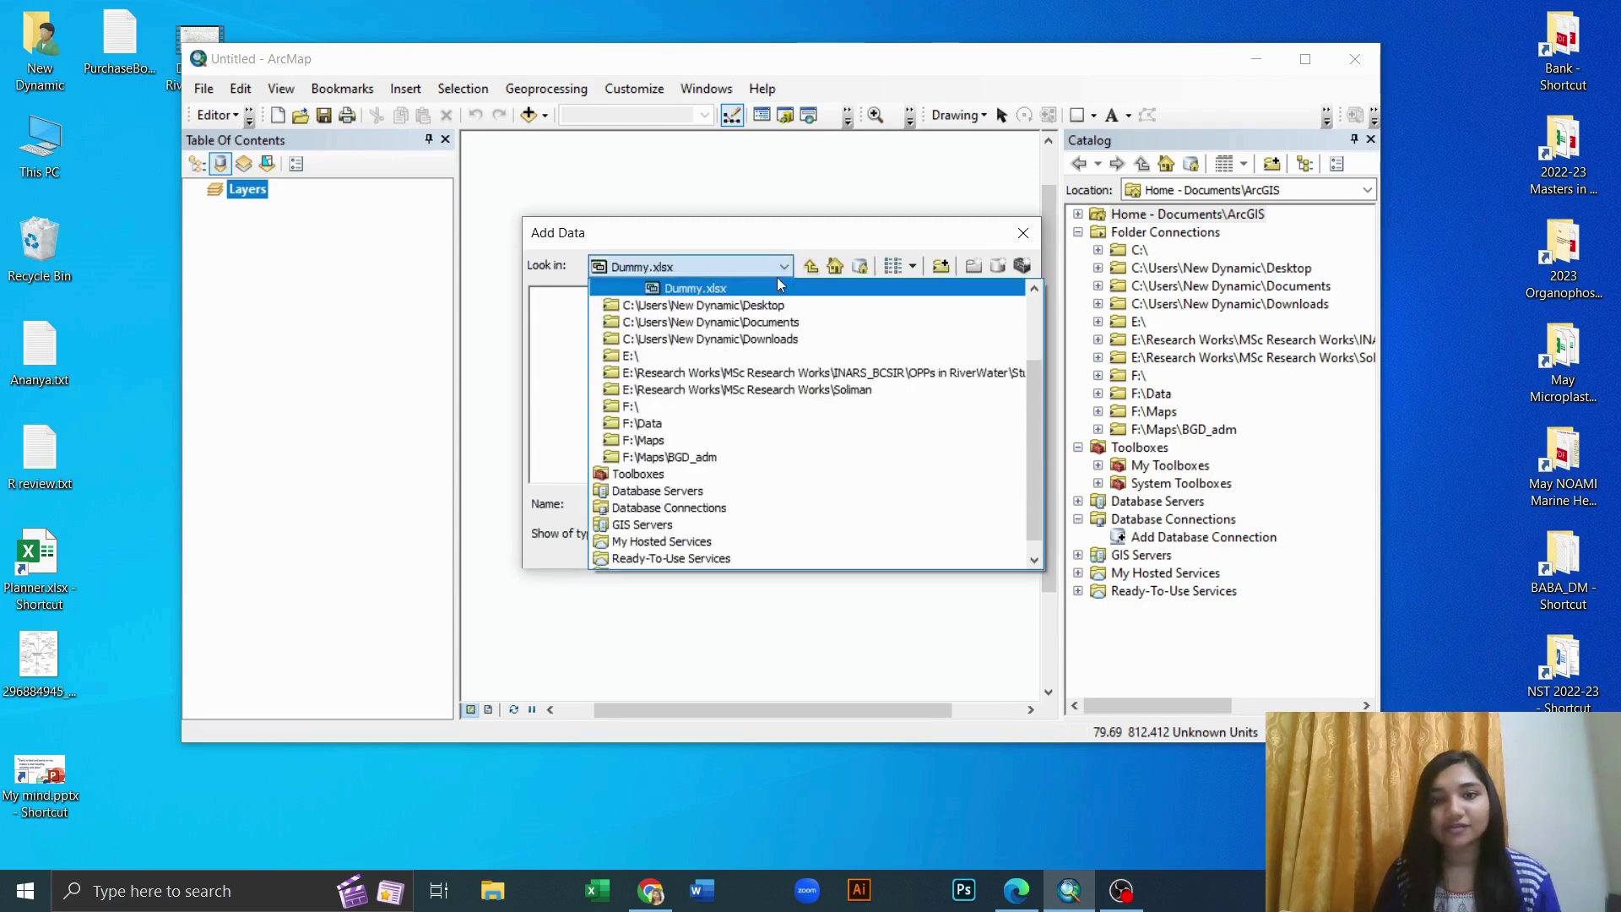
{"action": "left_click", "coordinate": [726, 307]}
{"action": "left_click", "coordinate": [575, 351]}
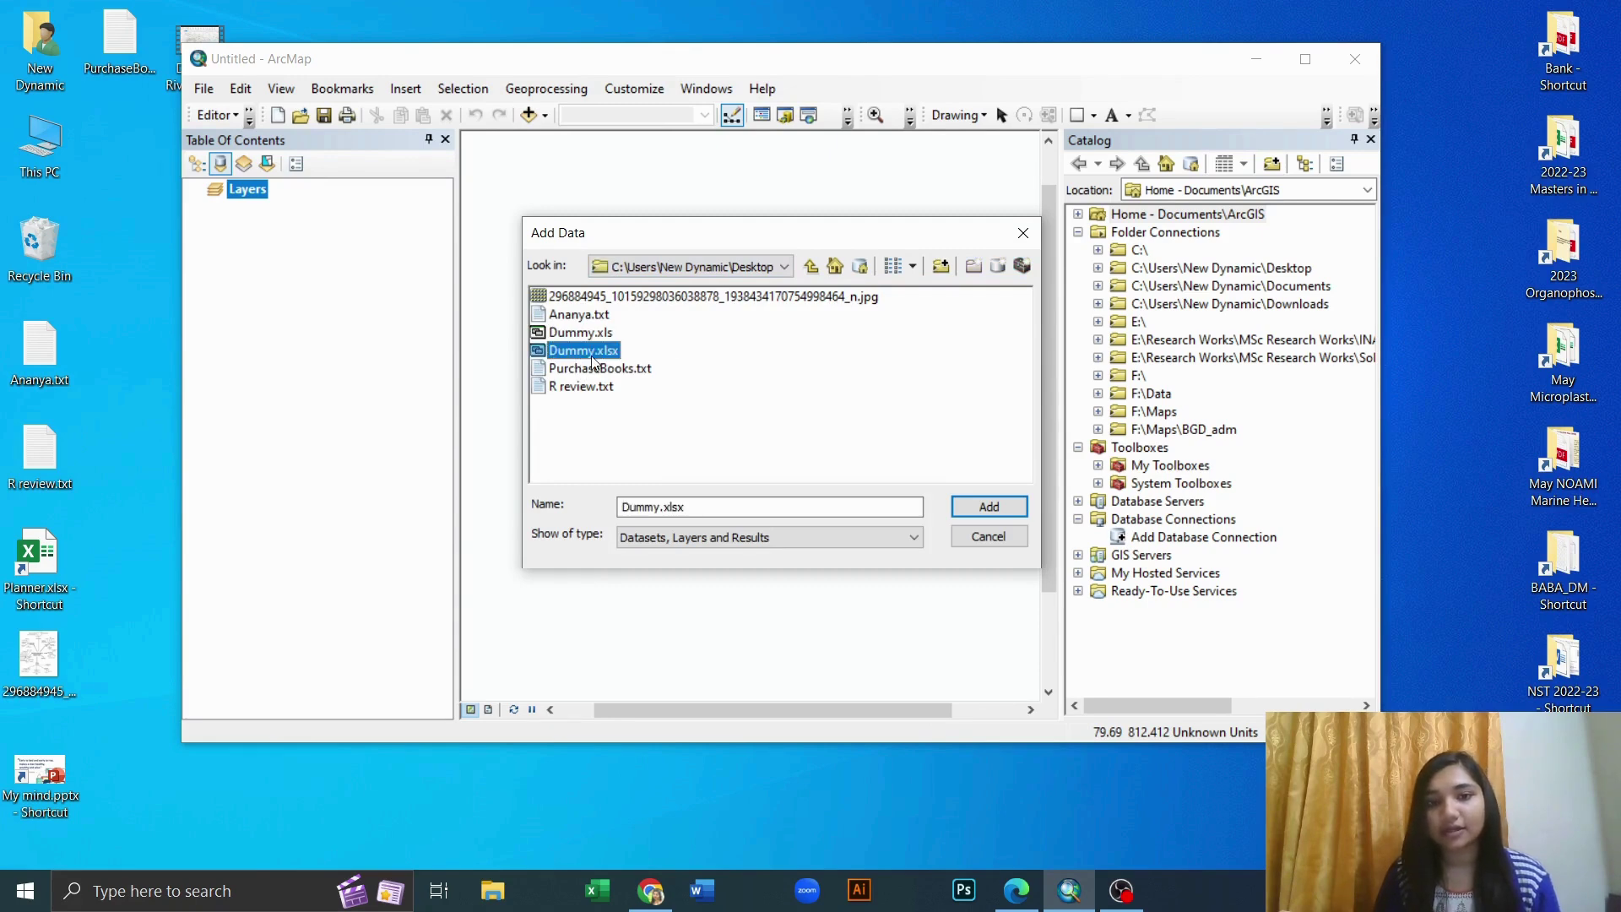
{"action": "left_click", "coordinate": [963, 505]}
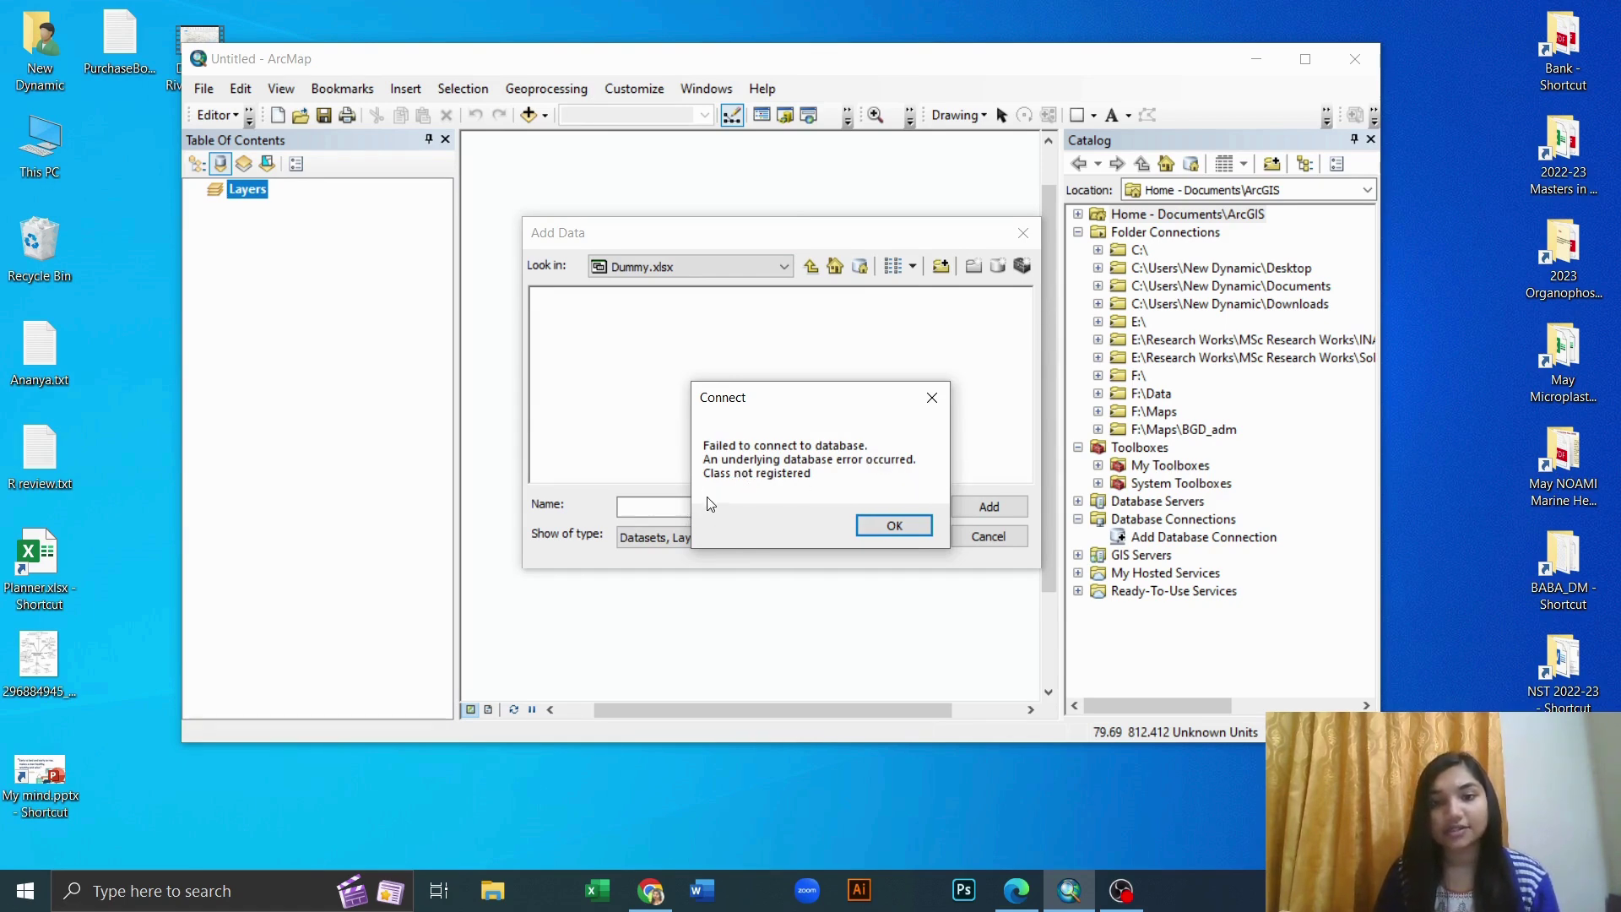
{"action": "left_click", "coordinate": [893, 530]}
{"action": "left_click", "coordinate": [992, 534]}
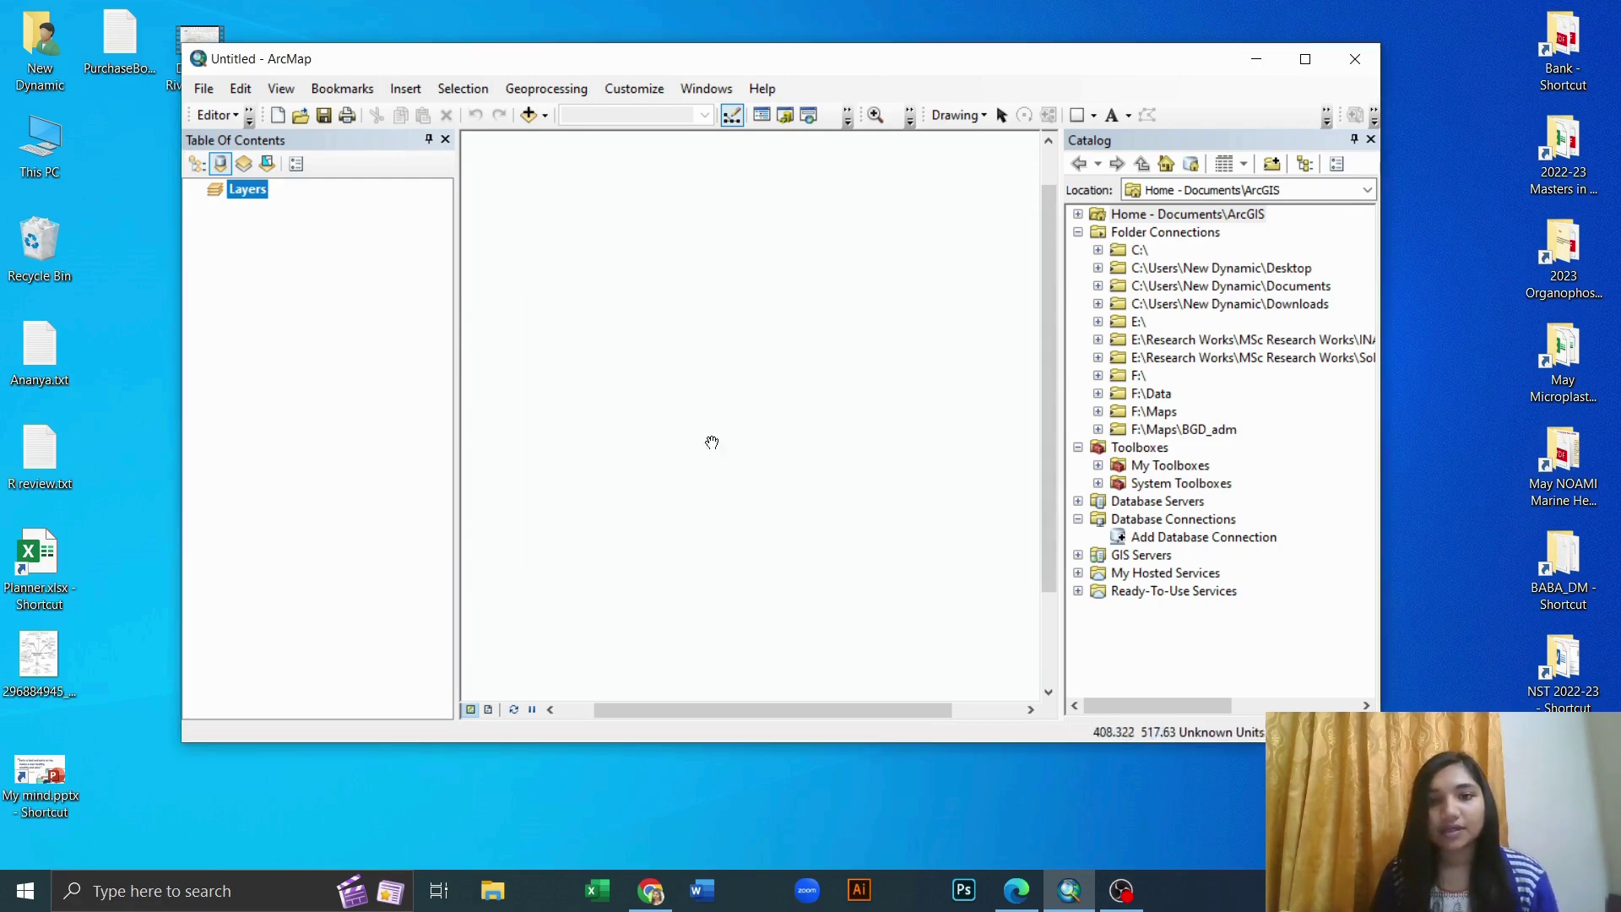
- Add the Sampling point$ sheet of the Dummy.xls workbook from the Desktop folder to the map
{"action": "left_click", "coordinate": [544, 115]}
{"action": "left_click", "coordinate": [552, 140]}
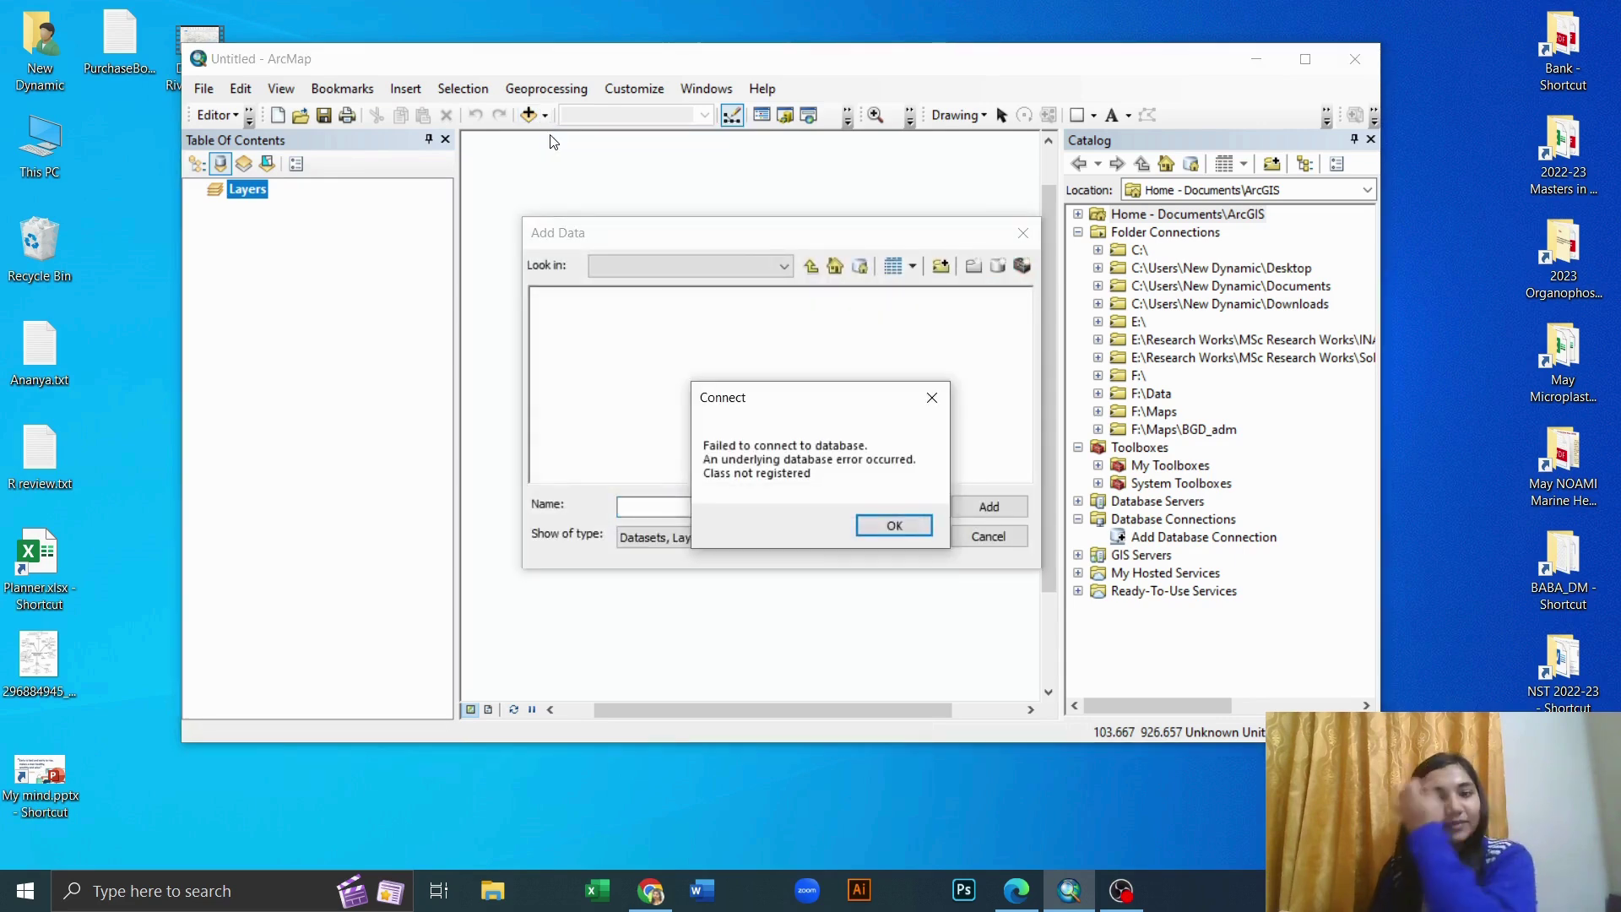
{"action": "left_click", "coordinate": [942, 399]}
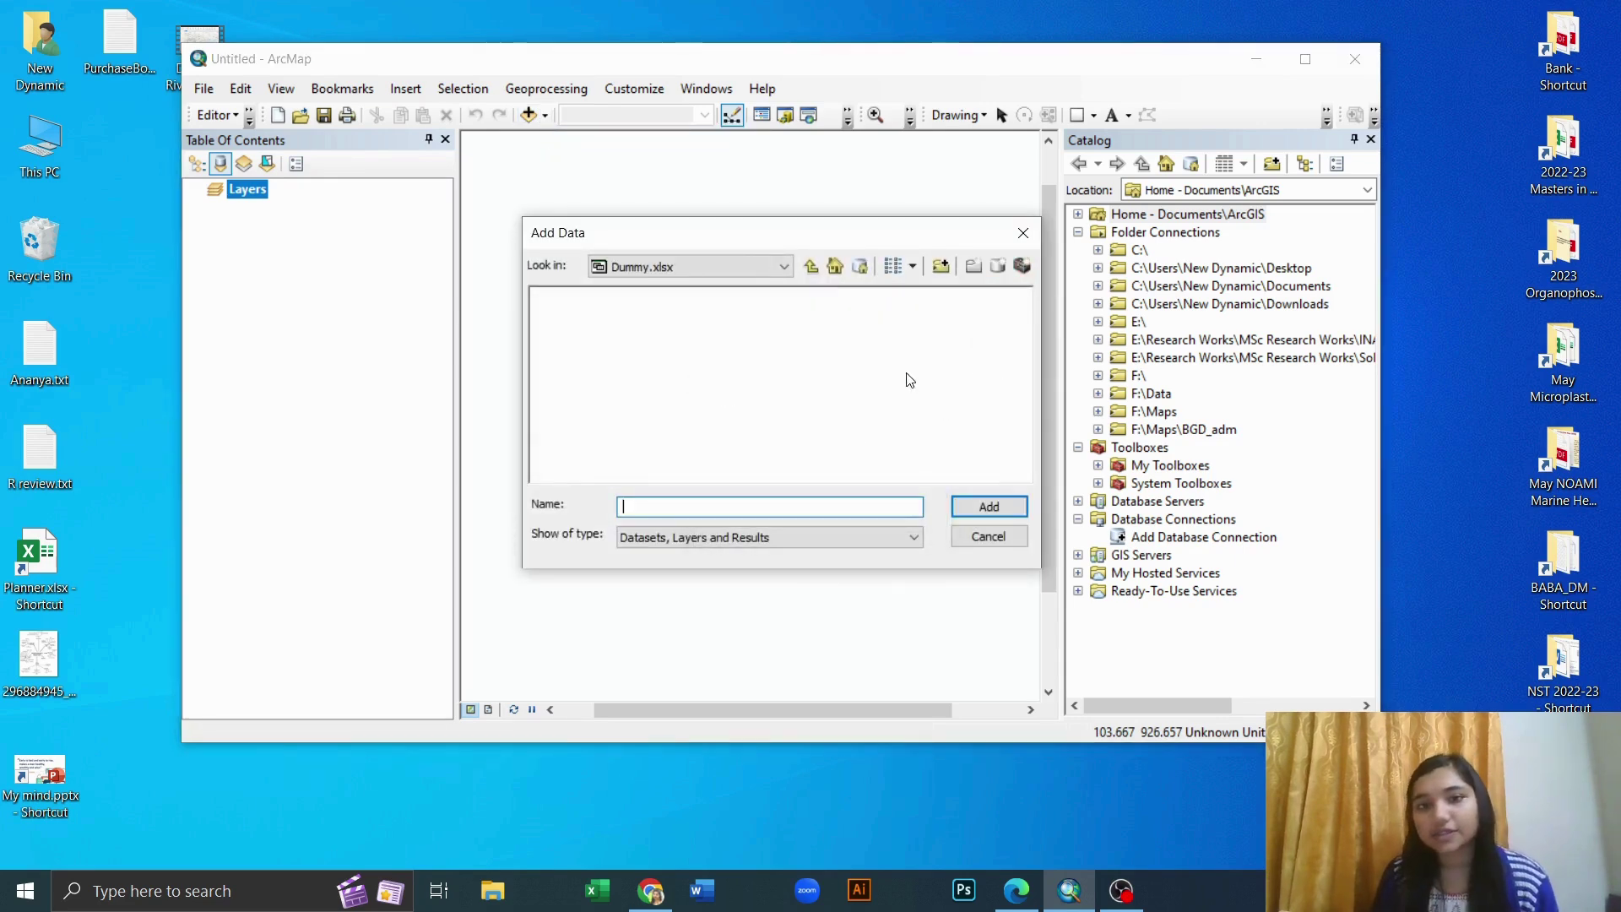
{"action": "left_click", "coordinate": [783, 269]}
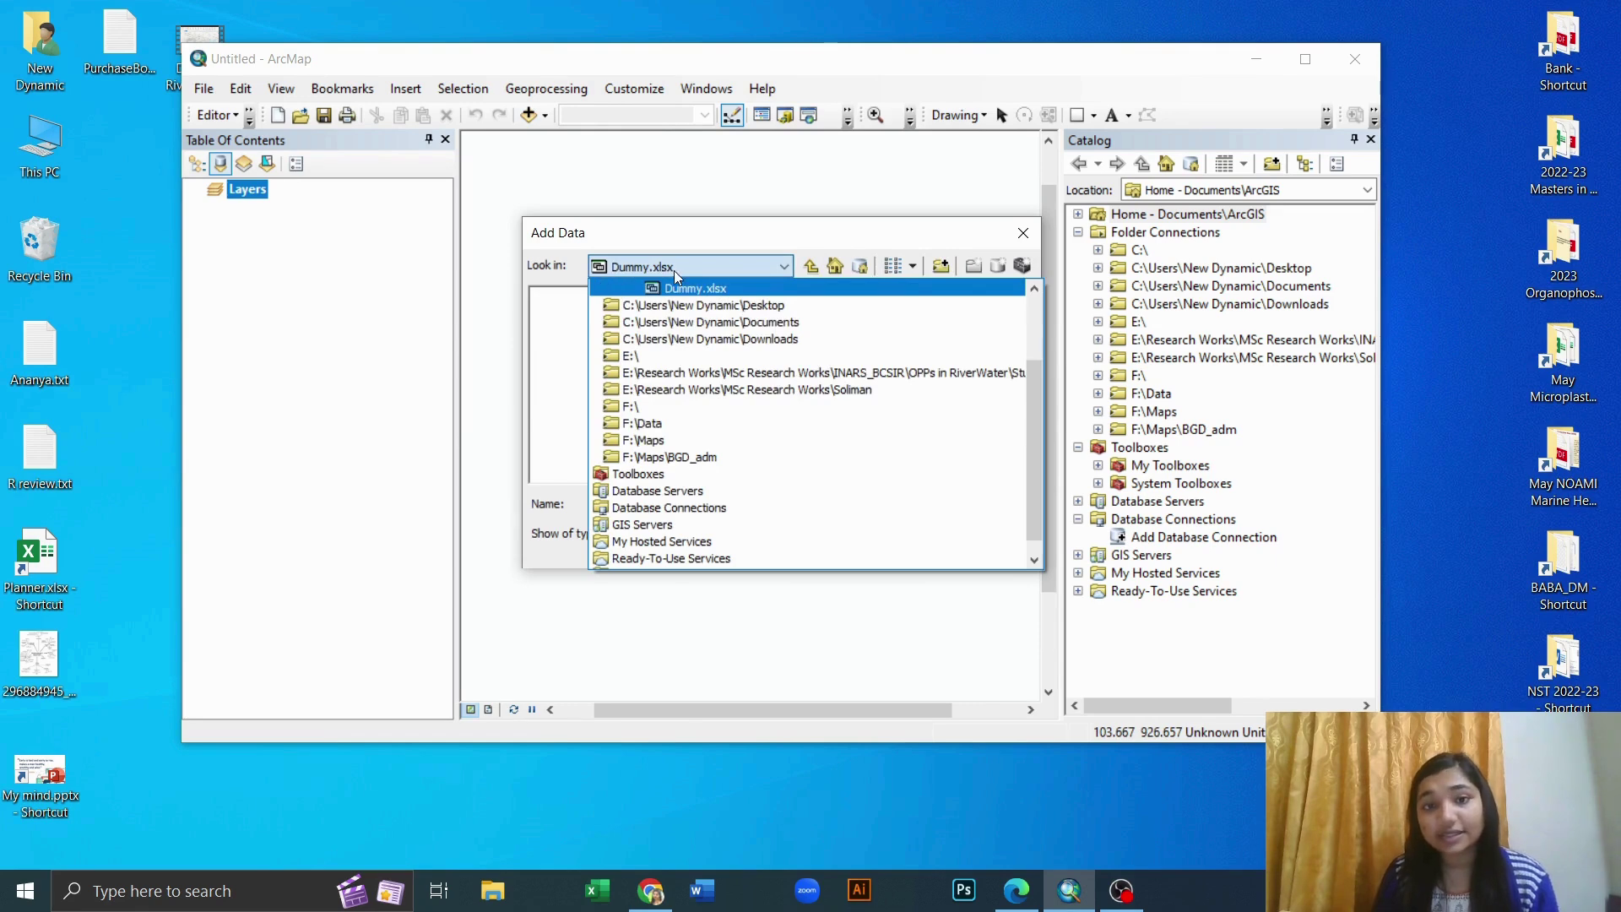
{"action": "scroll", "coordinate": [754, 340], "scroll_direction": "up", "scroll_amount": 1}
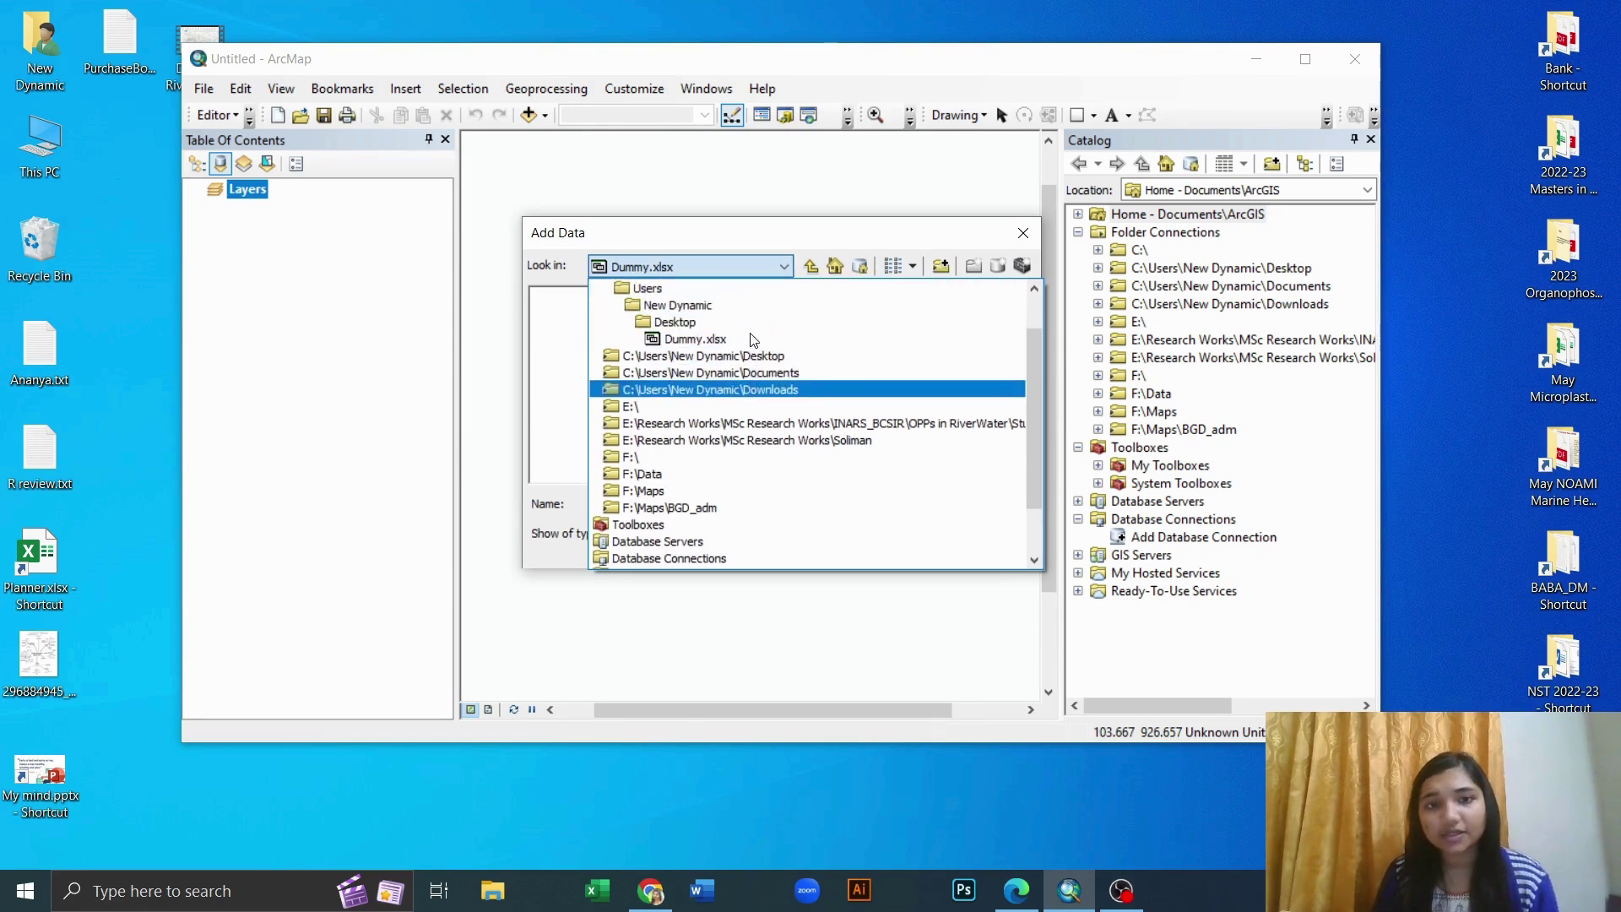
{"action": "left_click", "coordinate": [737, 322]}
{"action": "left_click", "coordinate": [581, 334]}
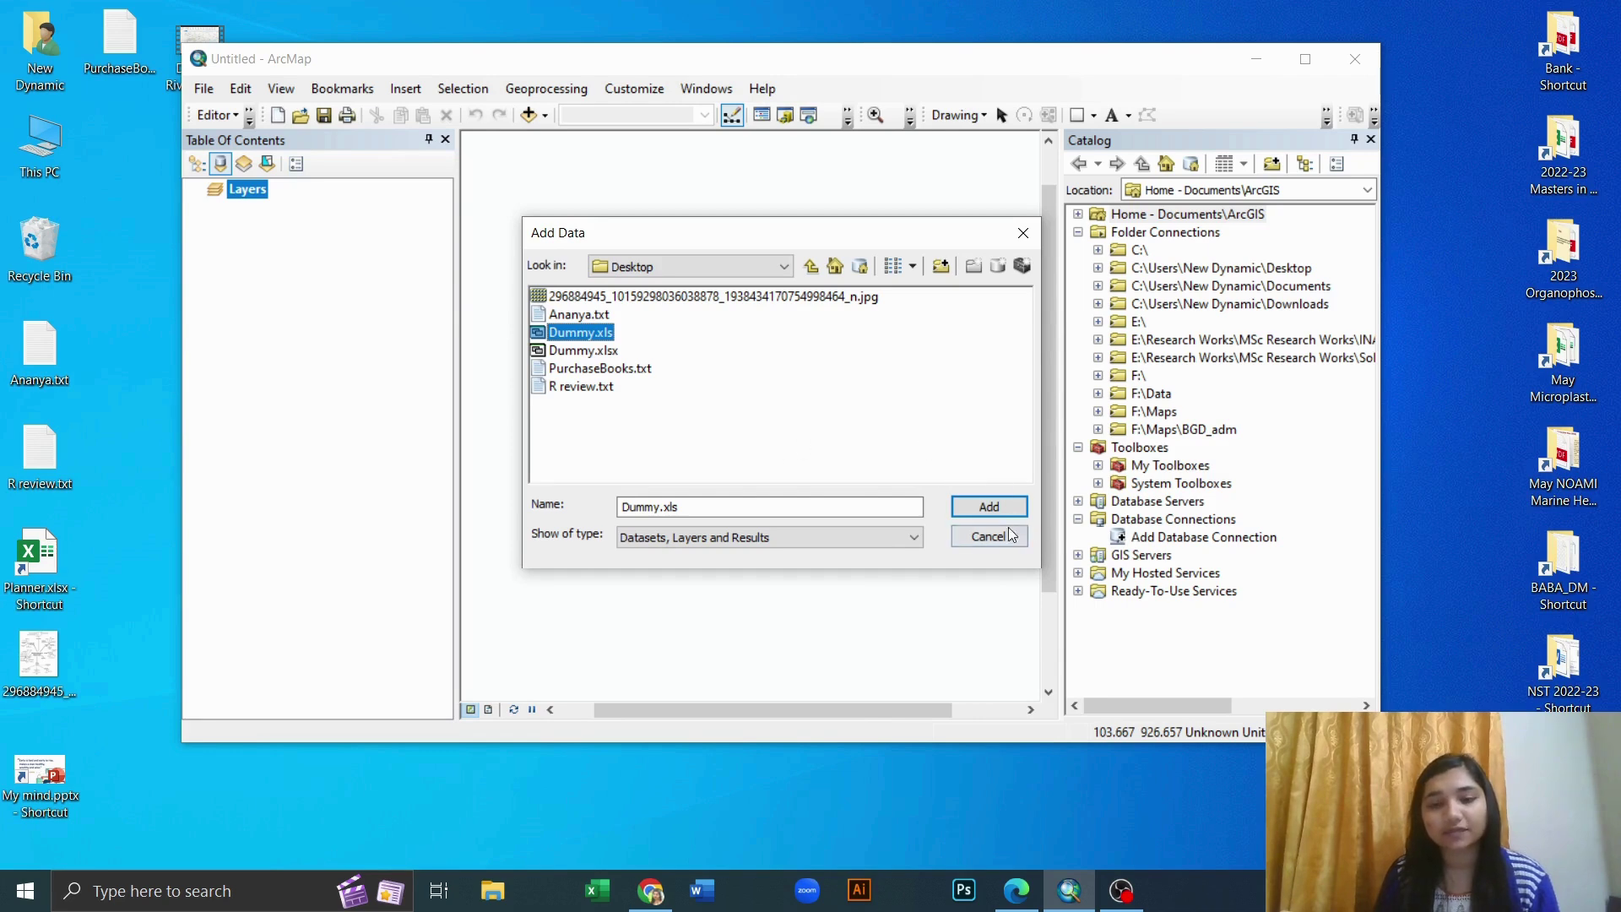
{"action": "left_click", "coordinate": [991, 511]}
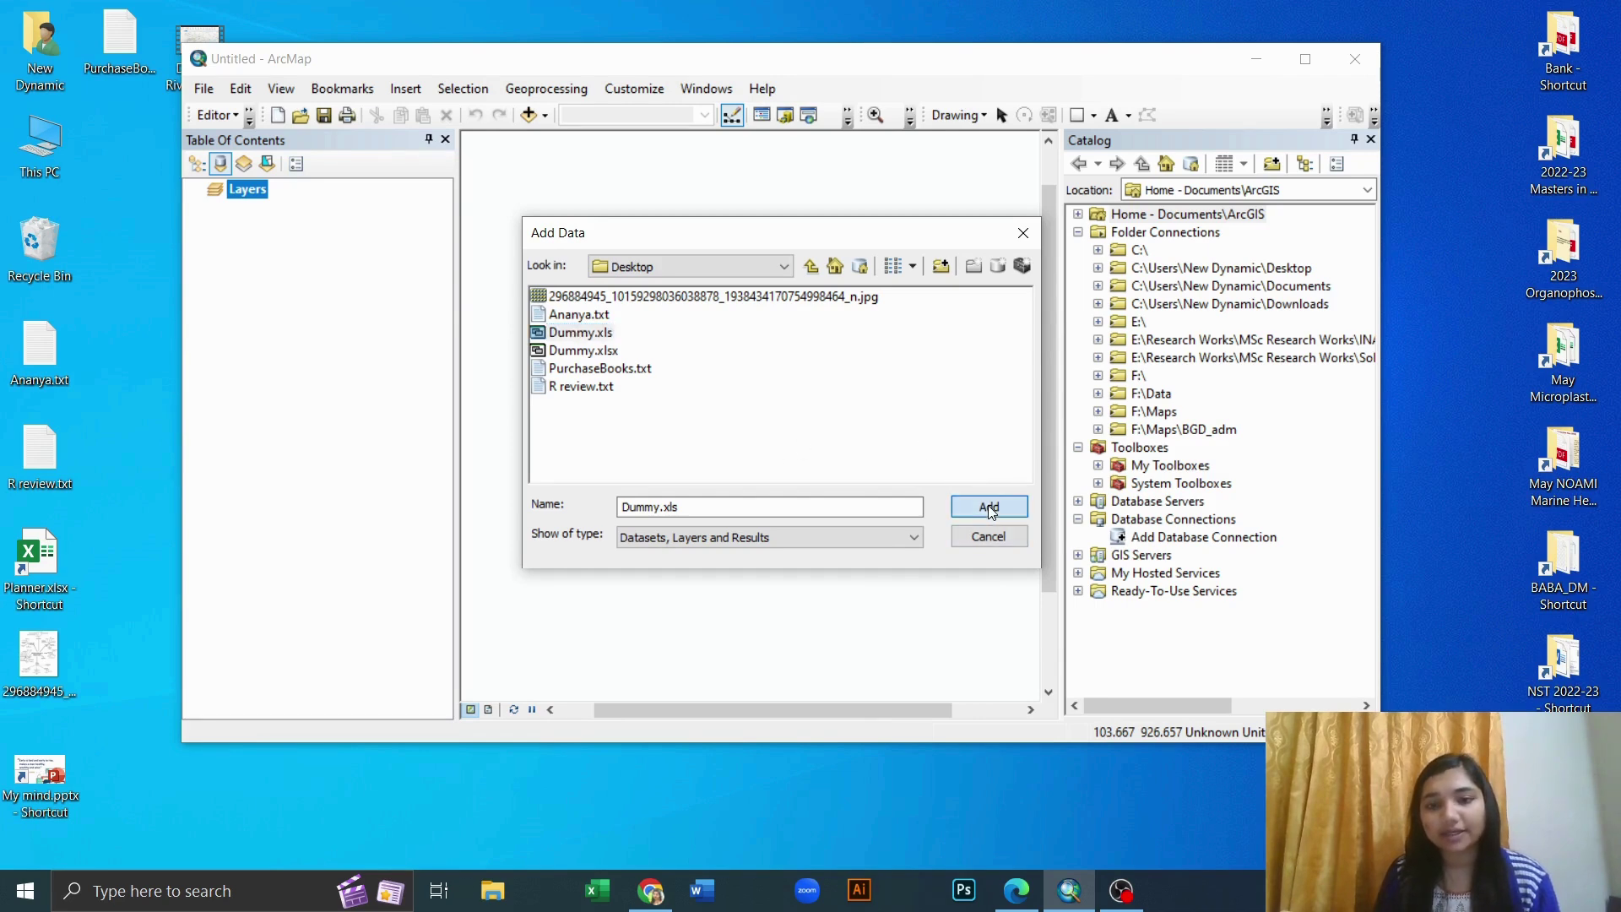
{"action": "left_click", "coordinate": [566, 300]}
{"action": "left_click", "coordinate": [986, 506]}
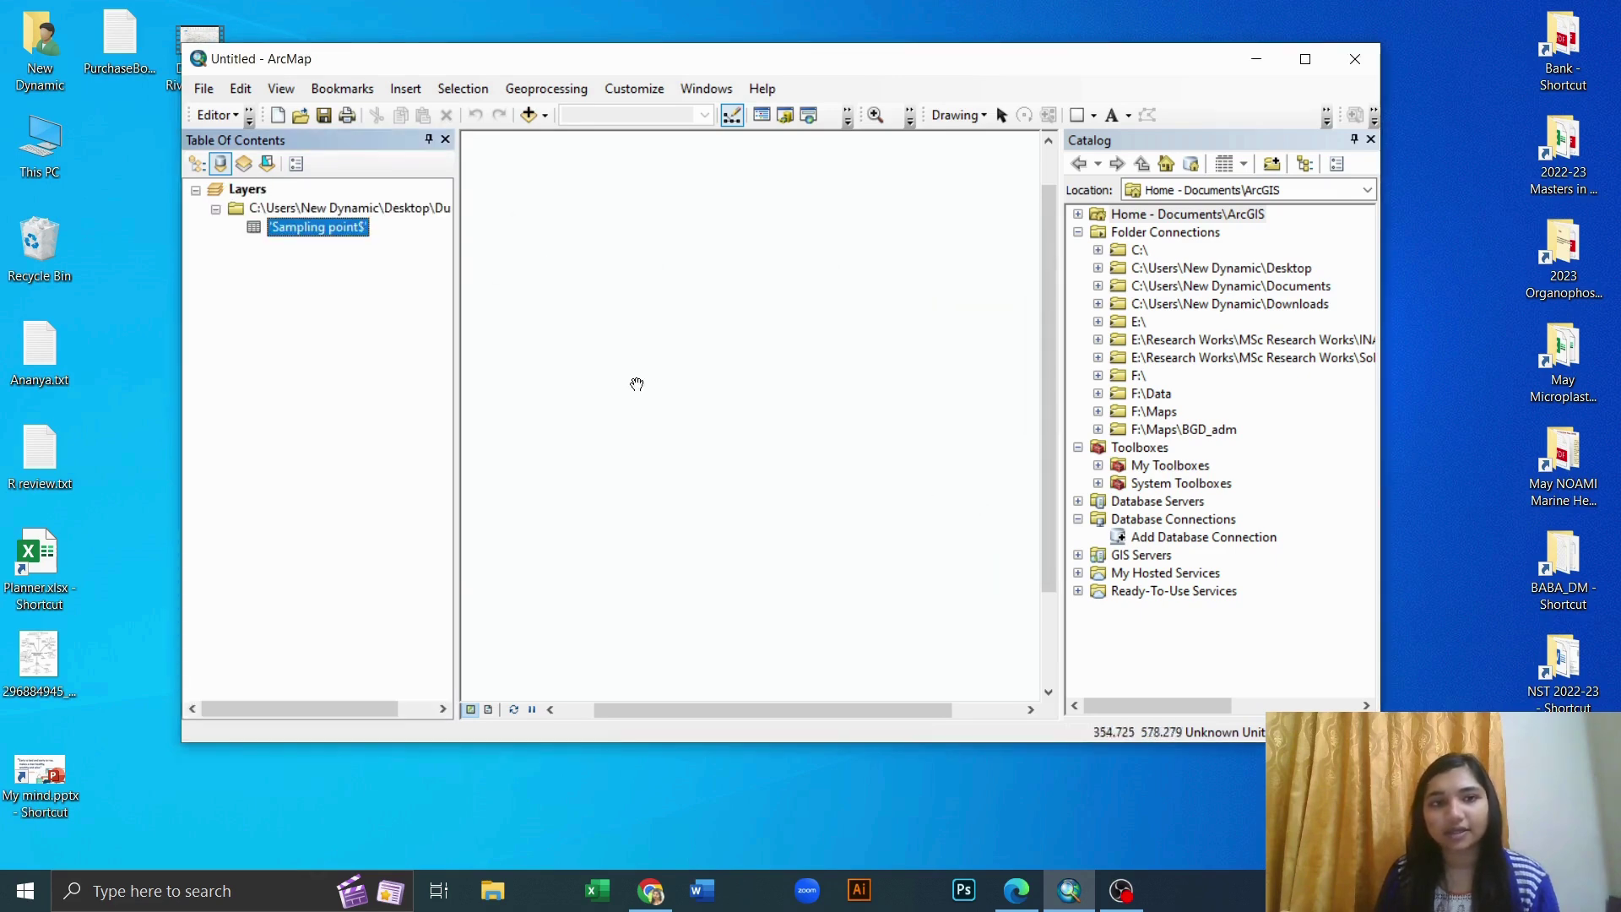
- Check the Latitude and Longitude columns of the Sampling point$ table and remove that table from the map
{"action": "right_click", "coordinate": [311, 222]}
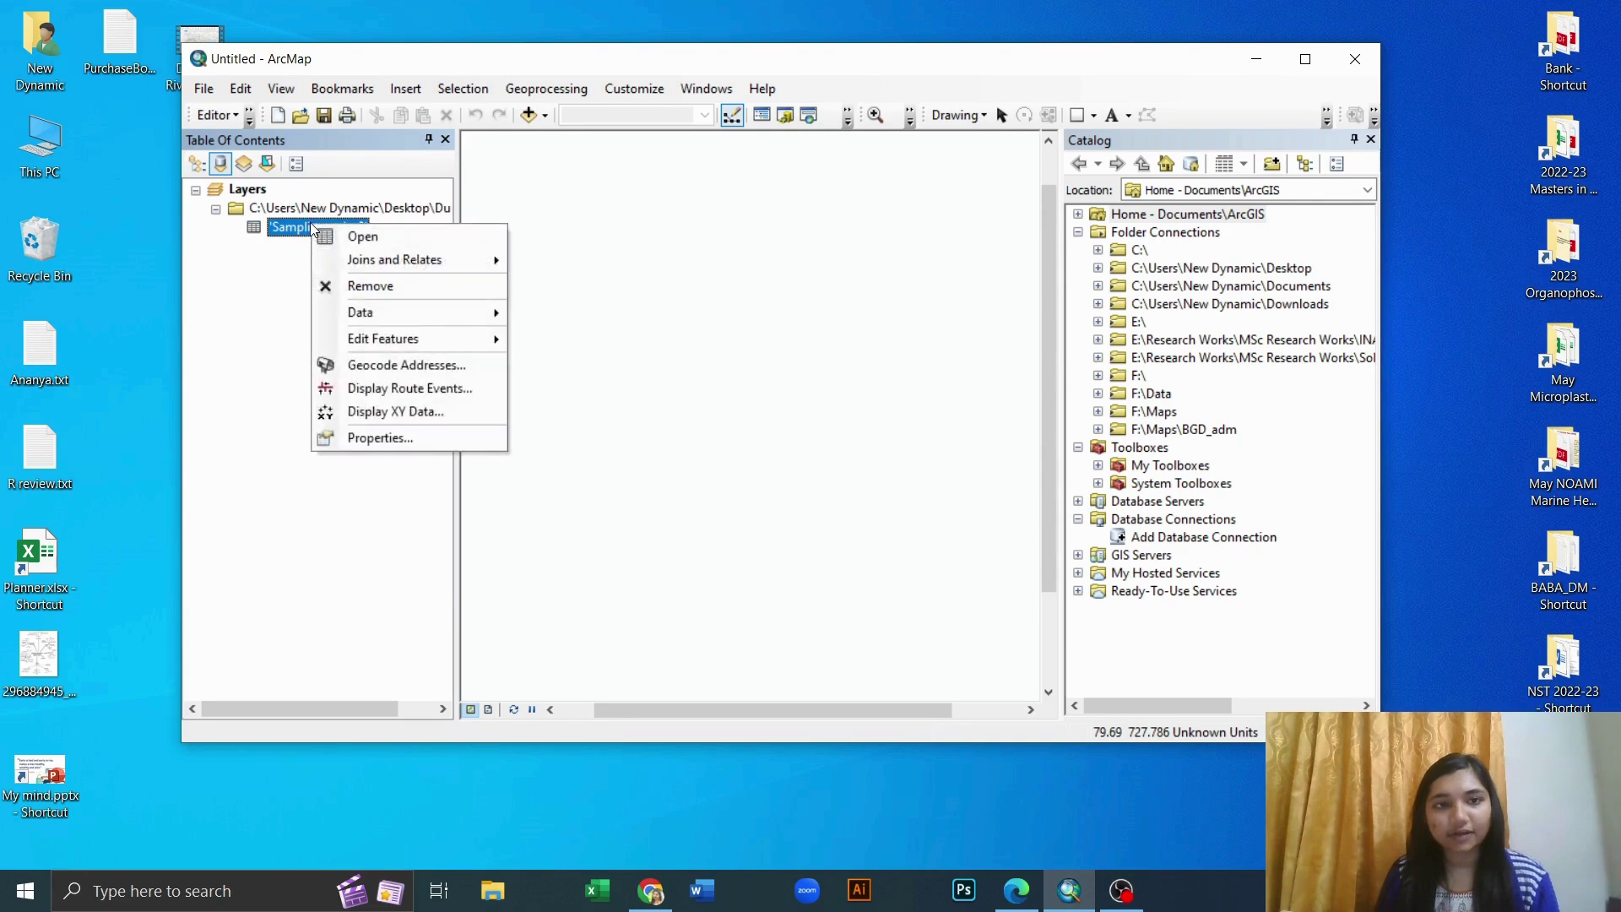
{"action": "left_click", "coordinate": [396, 236]}
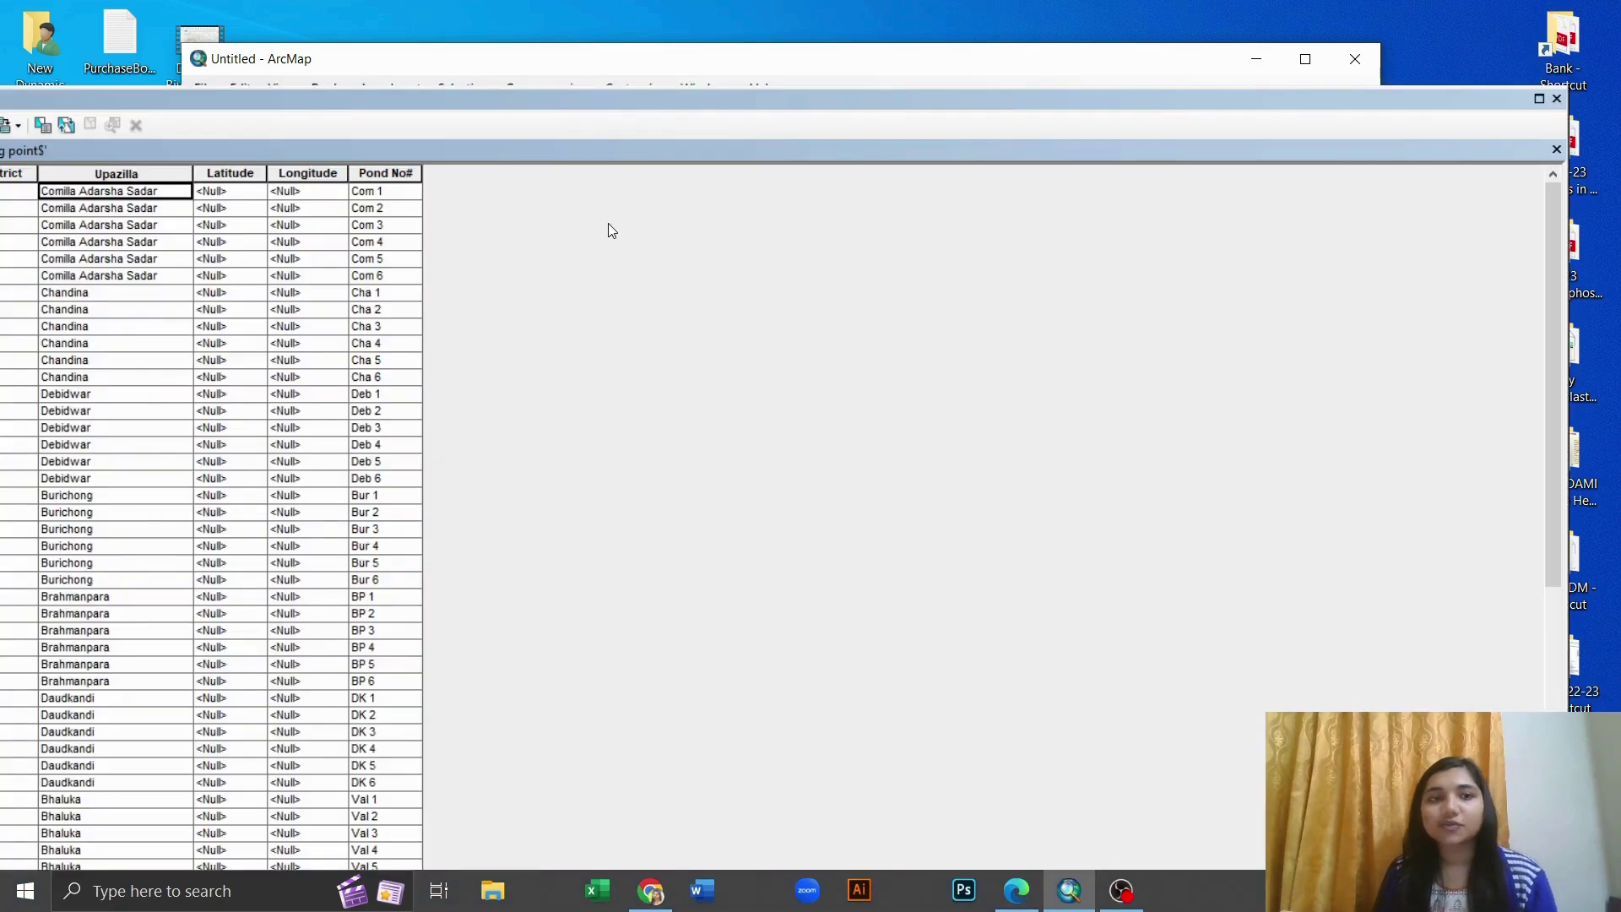
{"action": "left_click", "coordinate": [236, 171]}
{"action": "left_click", "coordinate": [314, 172]}
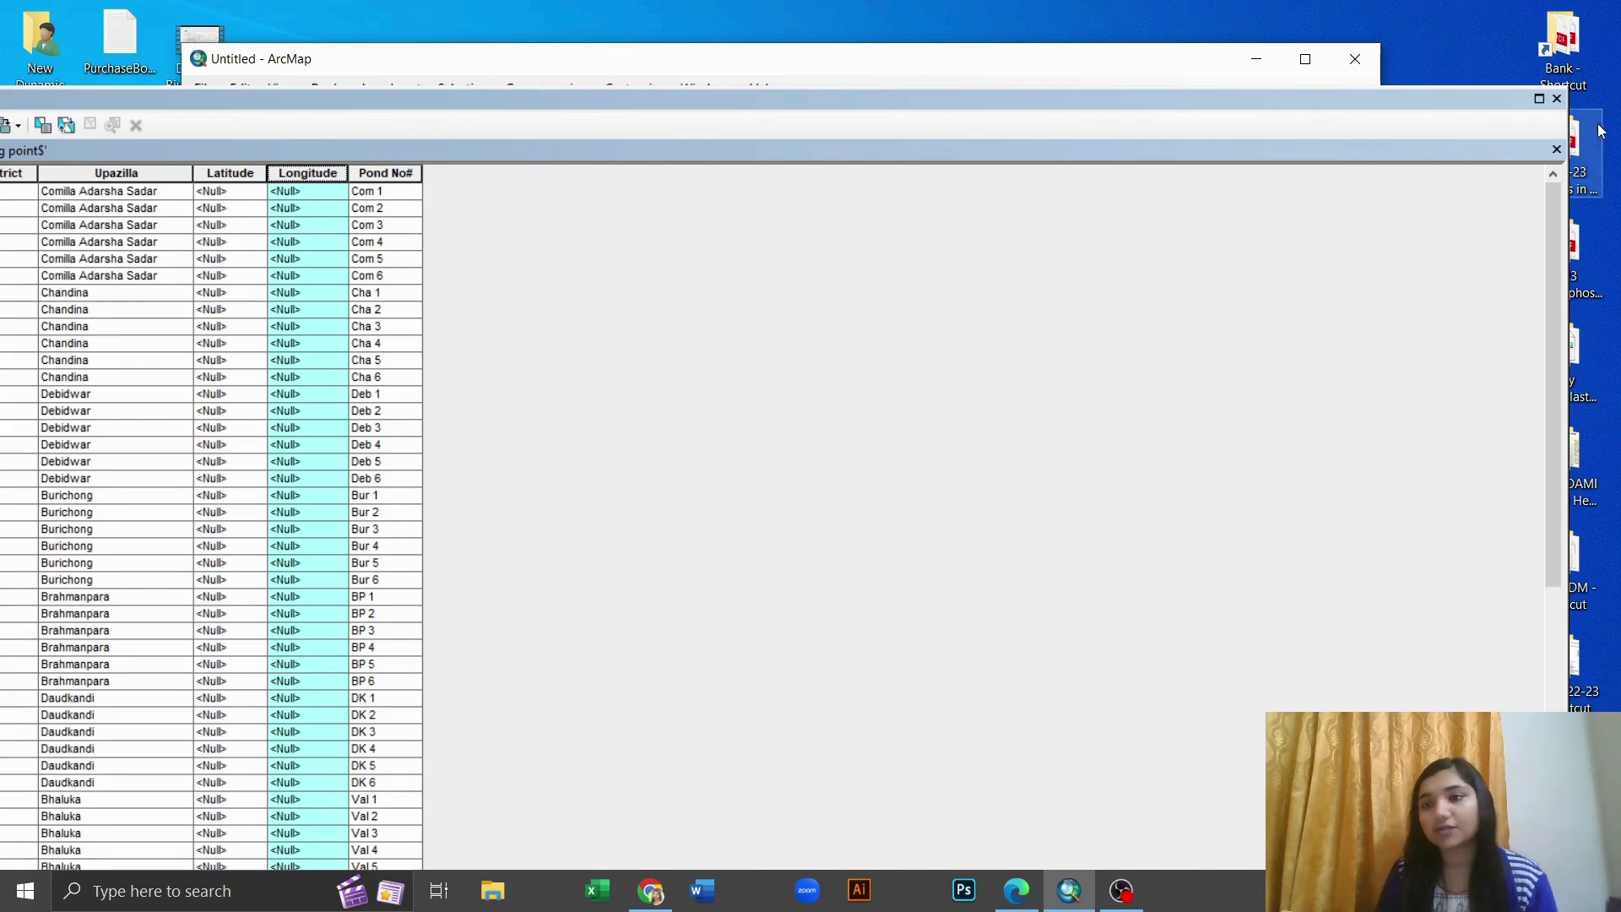
{"action": "left_click", "coordinate": [1555, 150]}
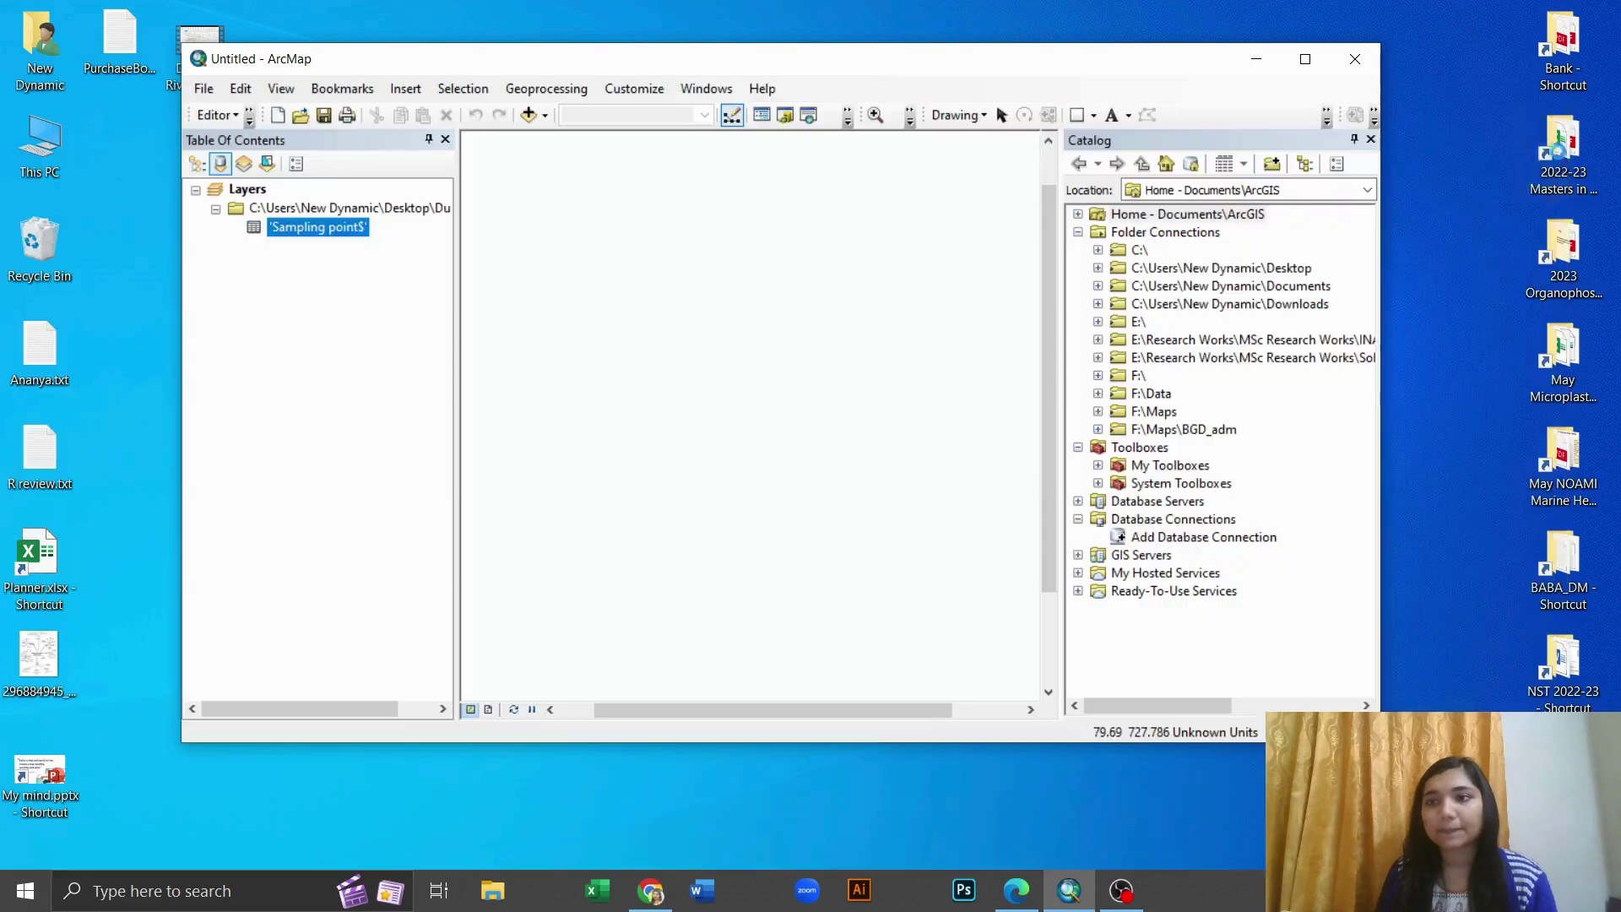
{"action": "right_click", "coordinate": [335, 228]}
{"action": "left_click", "coordinate": [354, 293]}
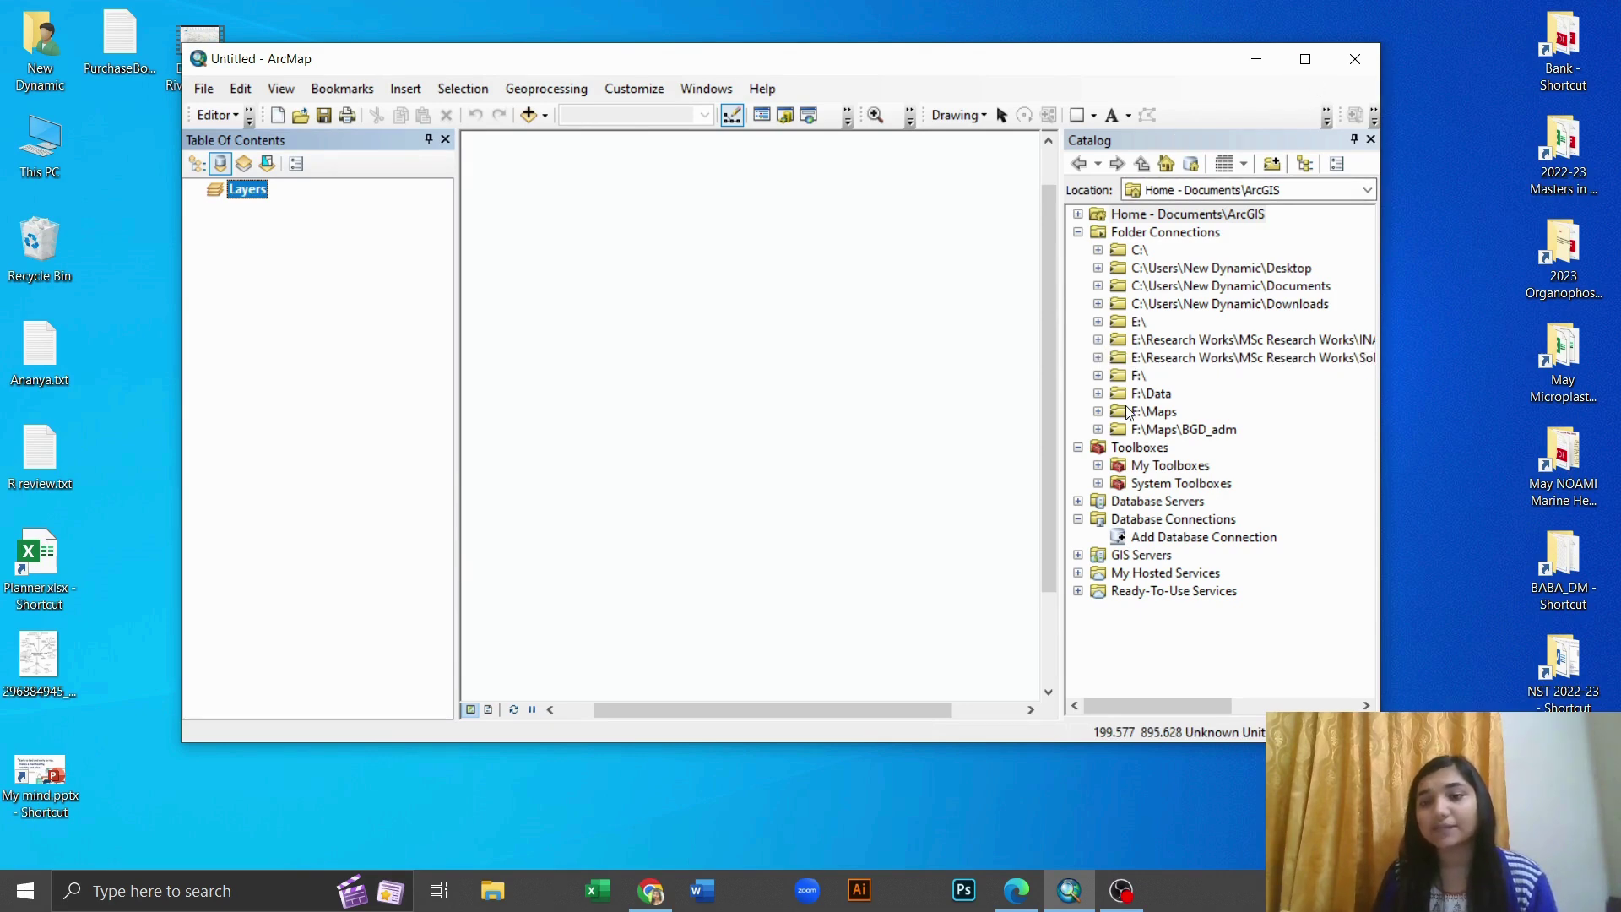
- Open the Excel To Table tool from the Excel toolset of the Conversion Tools system toolbox
{"action": "double_click", "coordinate": [1131, 447]}
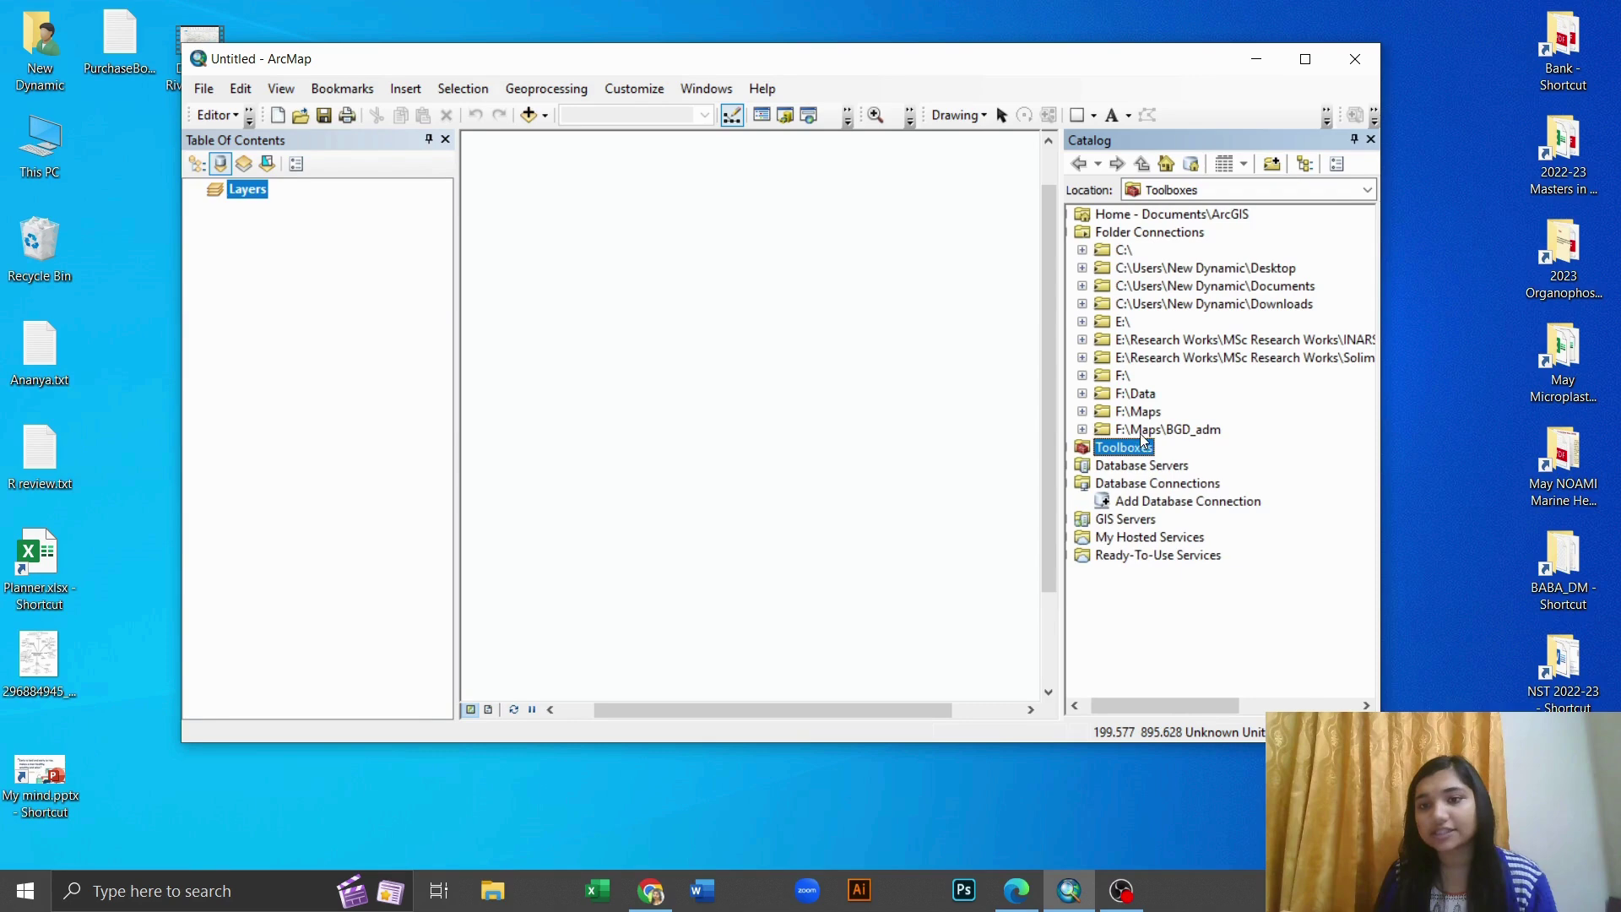
{"action": "double_click", "coordinate": [1131, 448]}
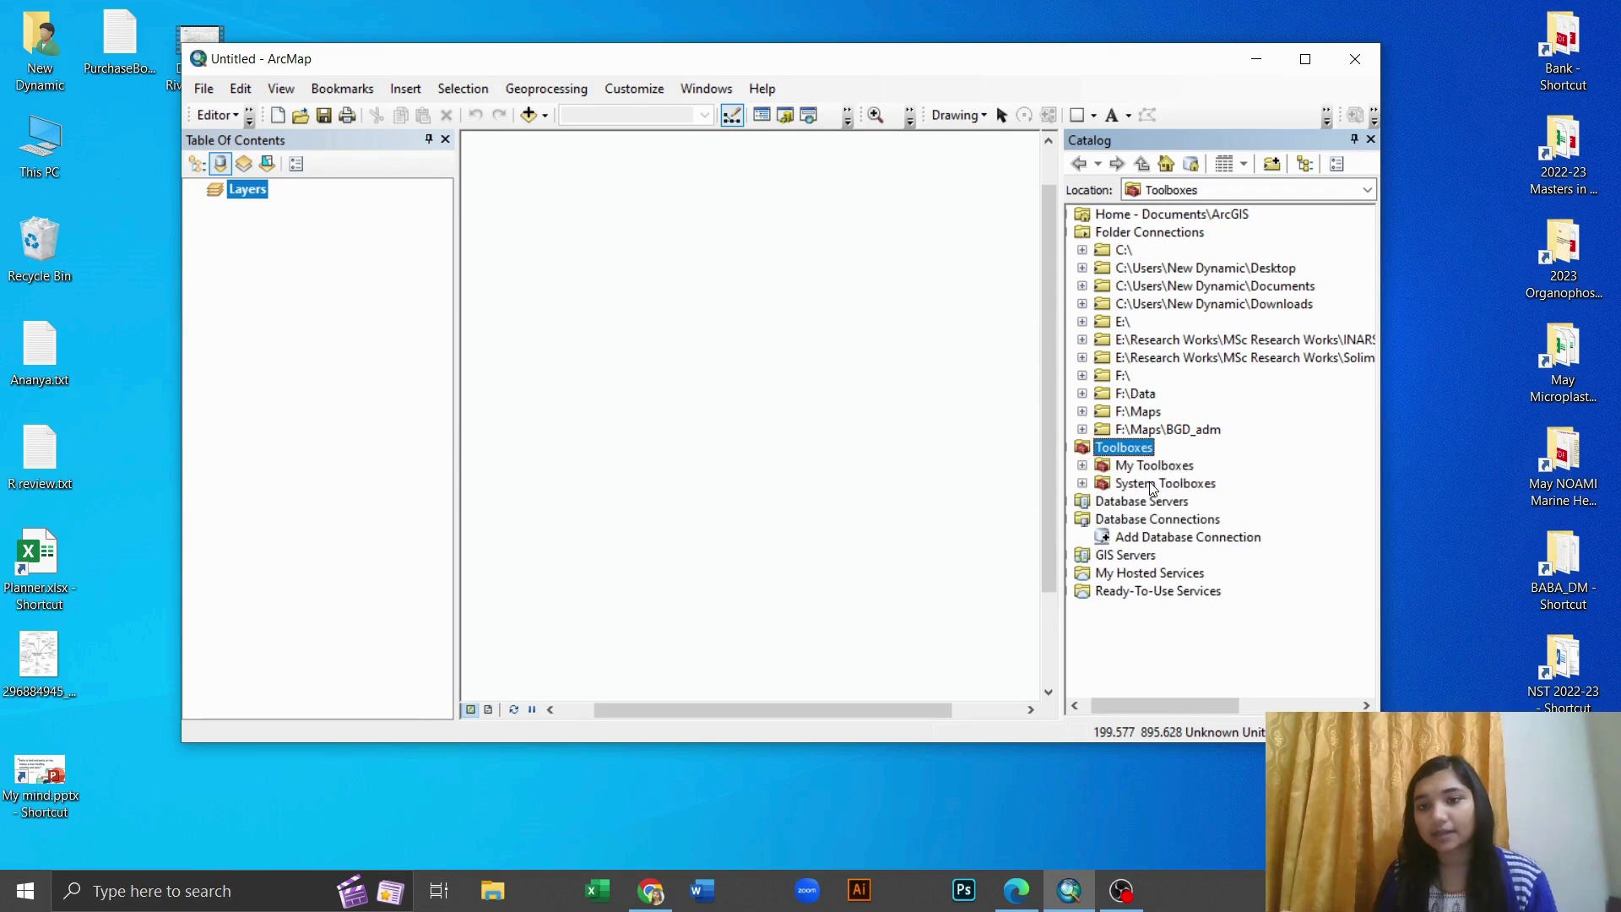
{"action": "double_click", "coordinate": [1153, 485]}
{"action": "left_click", "coordinate": [1150, 483]}
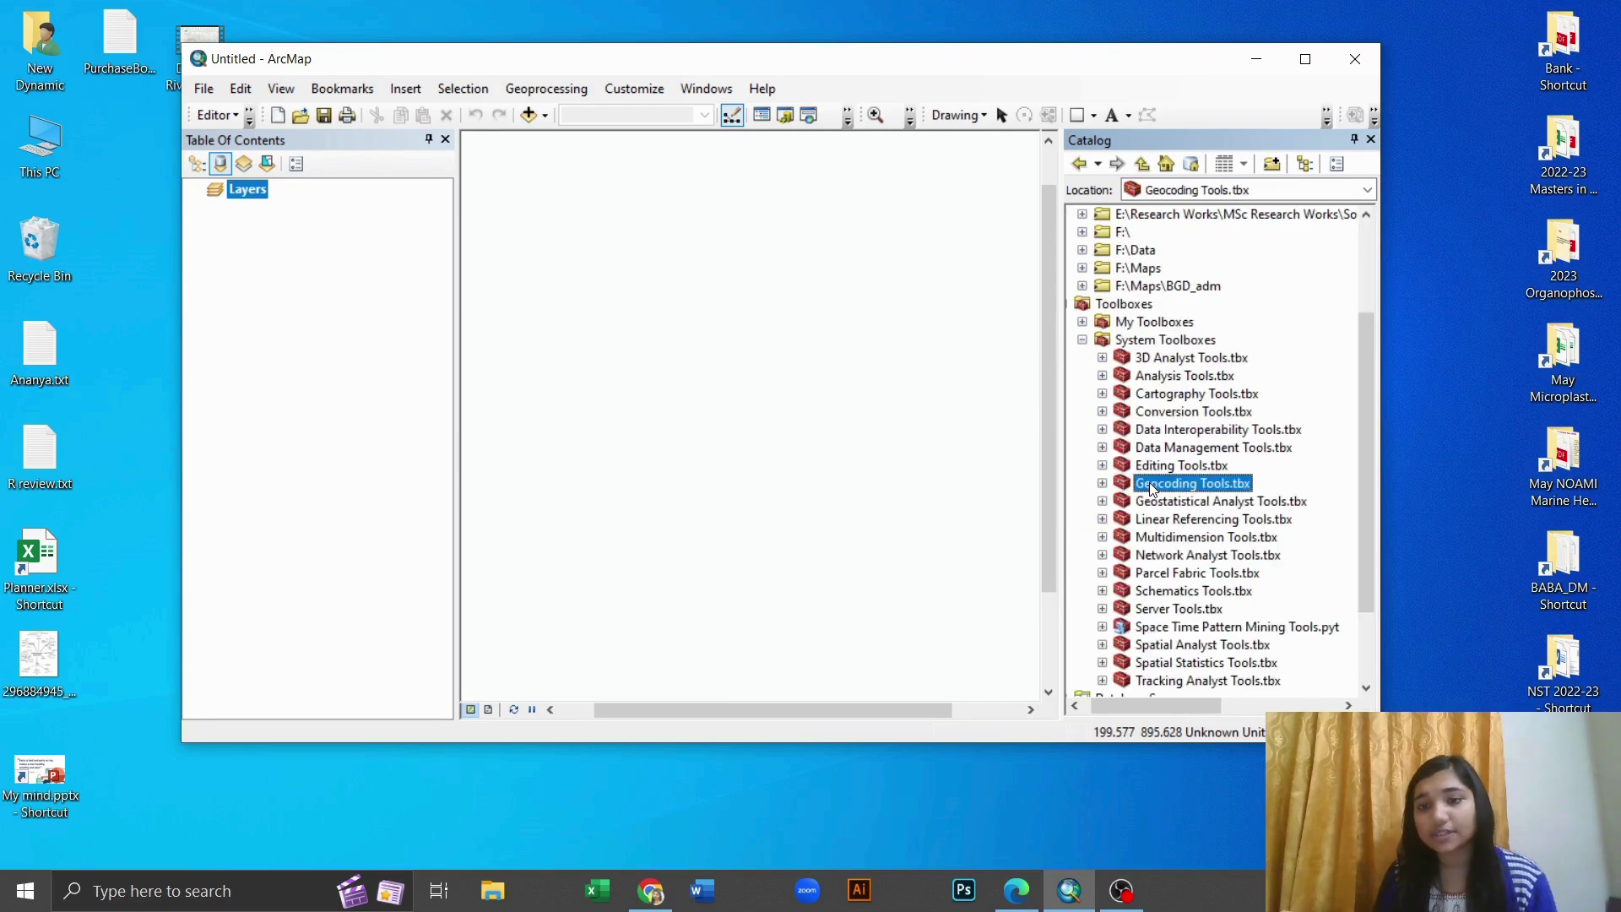
{"action": "double_click", "coordinate": [1178, 413]}
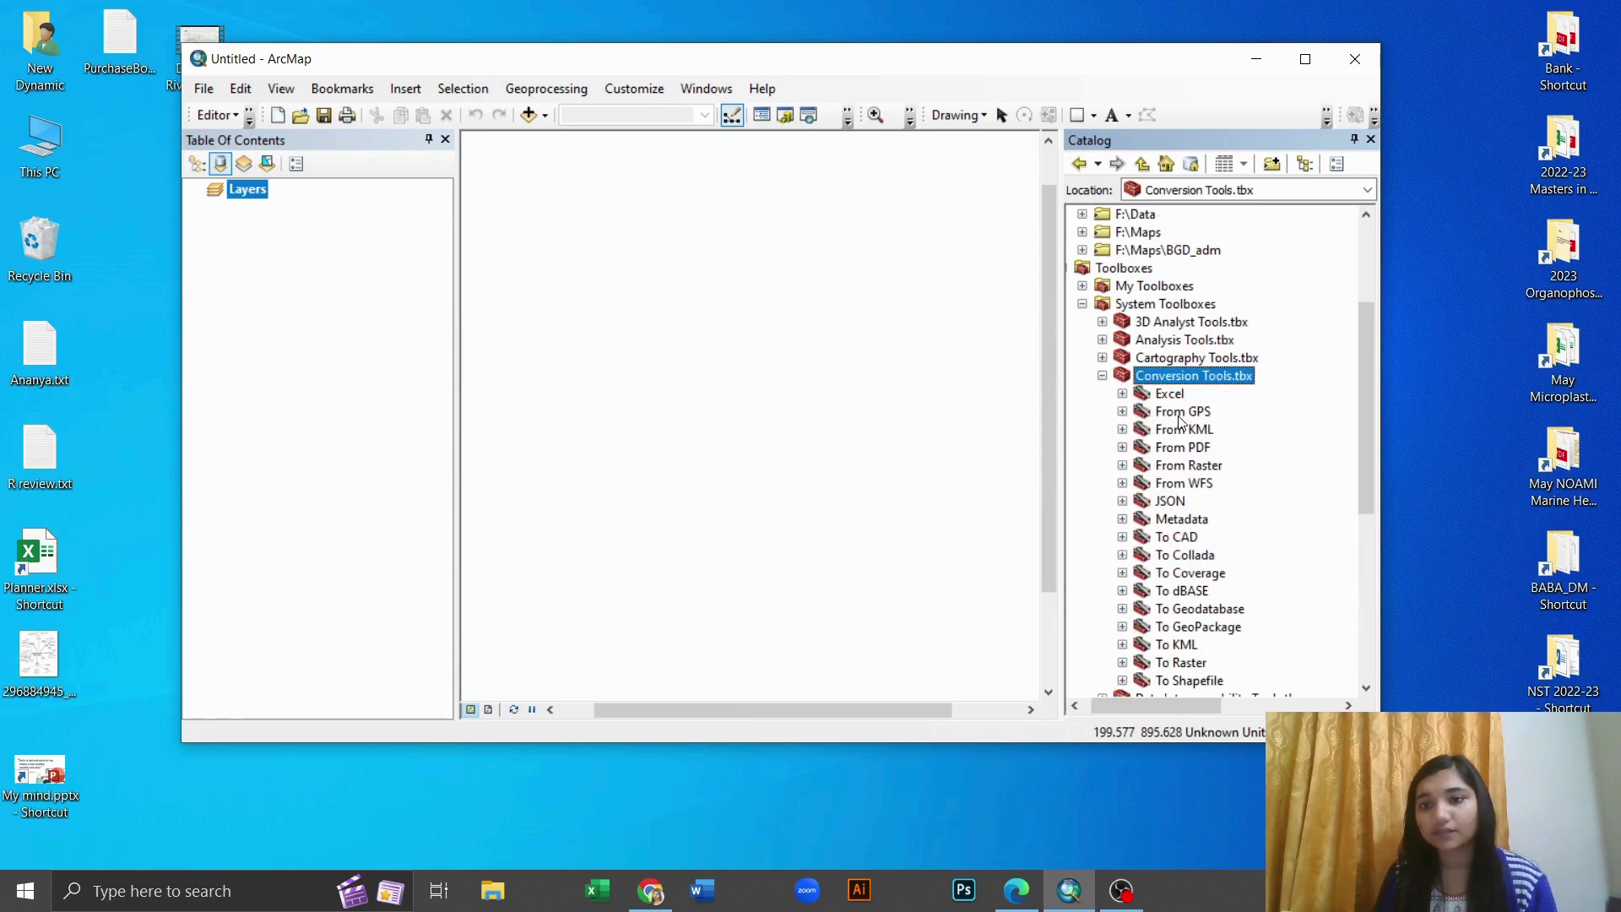
{"action": "left_click", "coordinate": [1171, 395]}
{"action": "double_click", "coordinate": [1171, 397]}
{"action": "double_click", "coordinate": [1173, 411]}
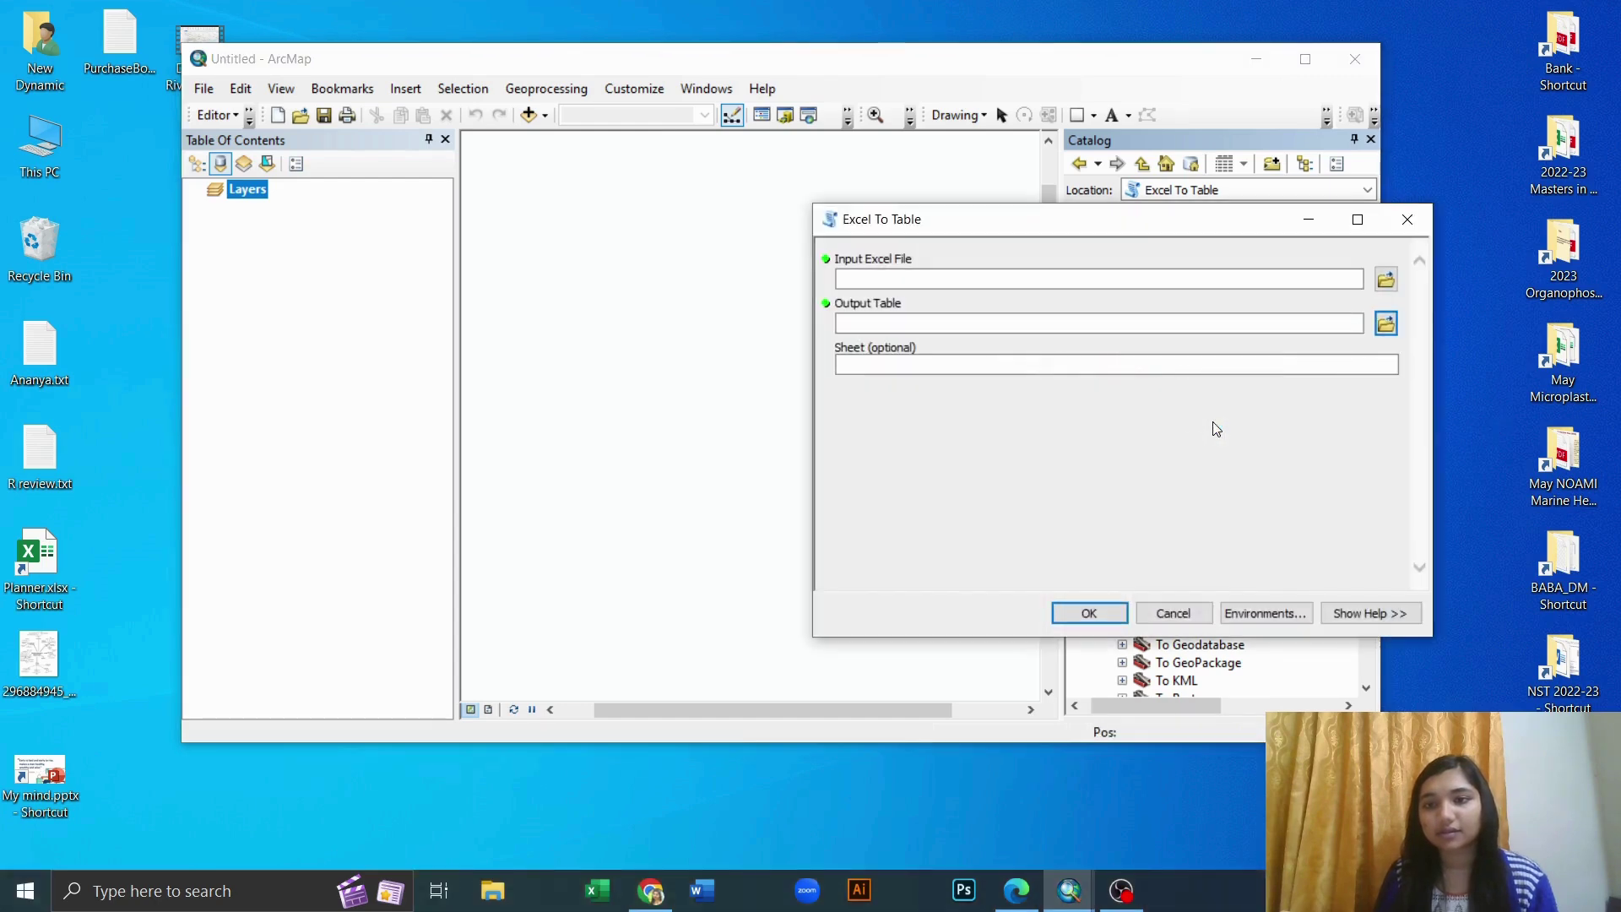
- Convert Dummy.xlsx from the Desktop into a table, keeping the default output table and leaving the sheet unspecified
{"action": "left_click", "coordinate": [1386, 282]}
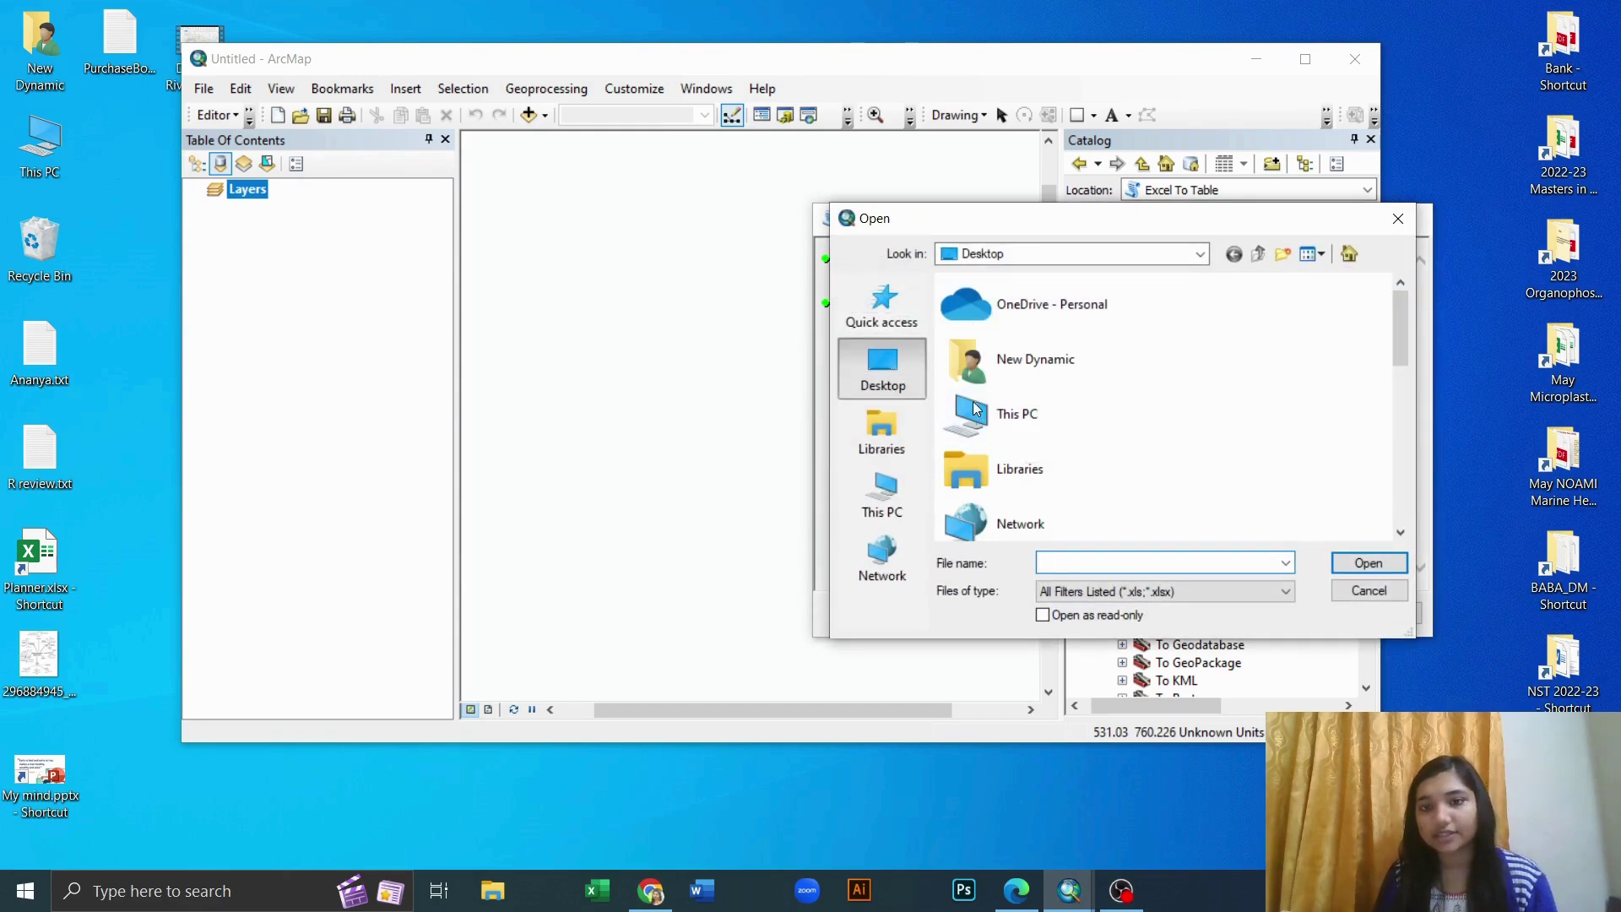
{"action": "scroll", "coordinate": [1165, 434], "scroll_direction": "down", "scroll_amount": 10}
{"action": "scroll", "coordinate": [1093, 428], "scroll_direction": "up", "scroll_amount": 10}
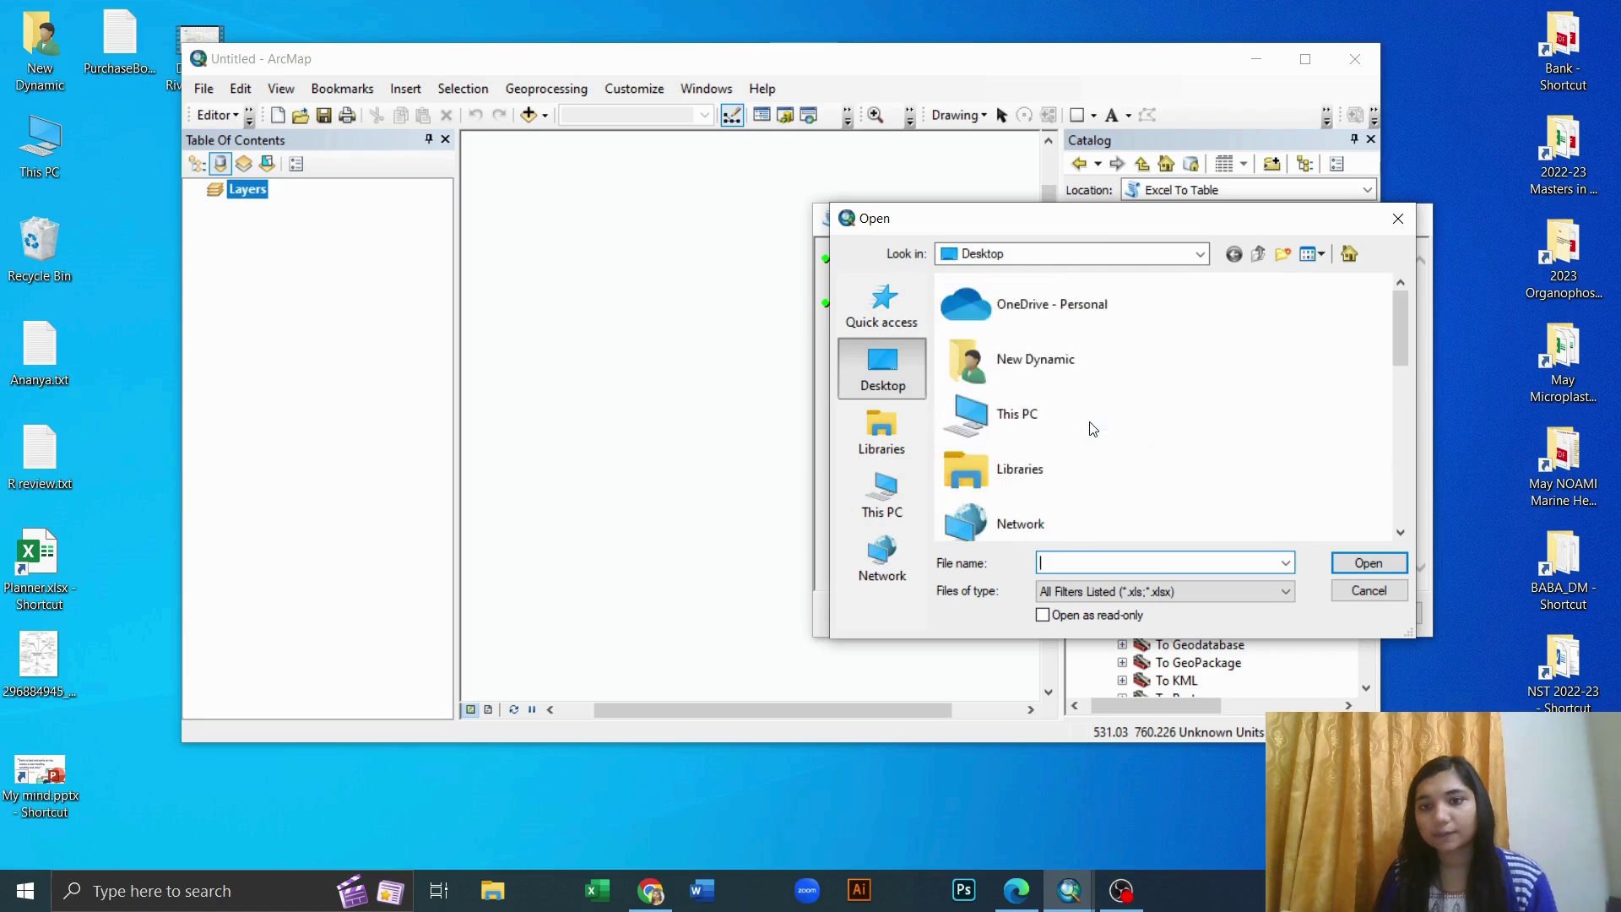
{"action": "scroll", "coordinate": [1094, 428], "scroll_direction": "down", "scroll_amount": 5}
{"action": "scroll", "coordinate": [1097, 428], "scroll_direction": "up", "scroll_amount": 5}
{"action": "scroll", "coordinate": [1067, 428], "scroll_direction": "down", "scroll_amount": 2}
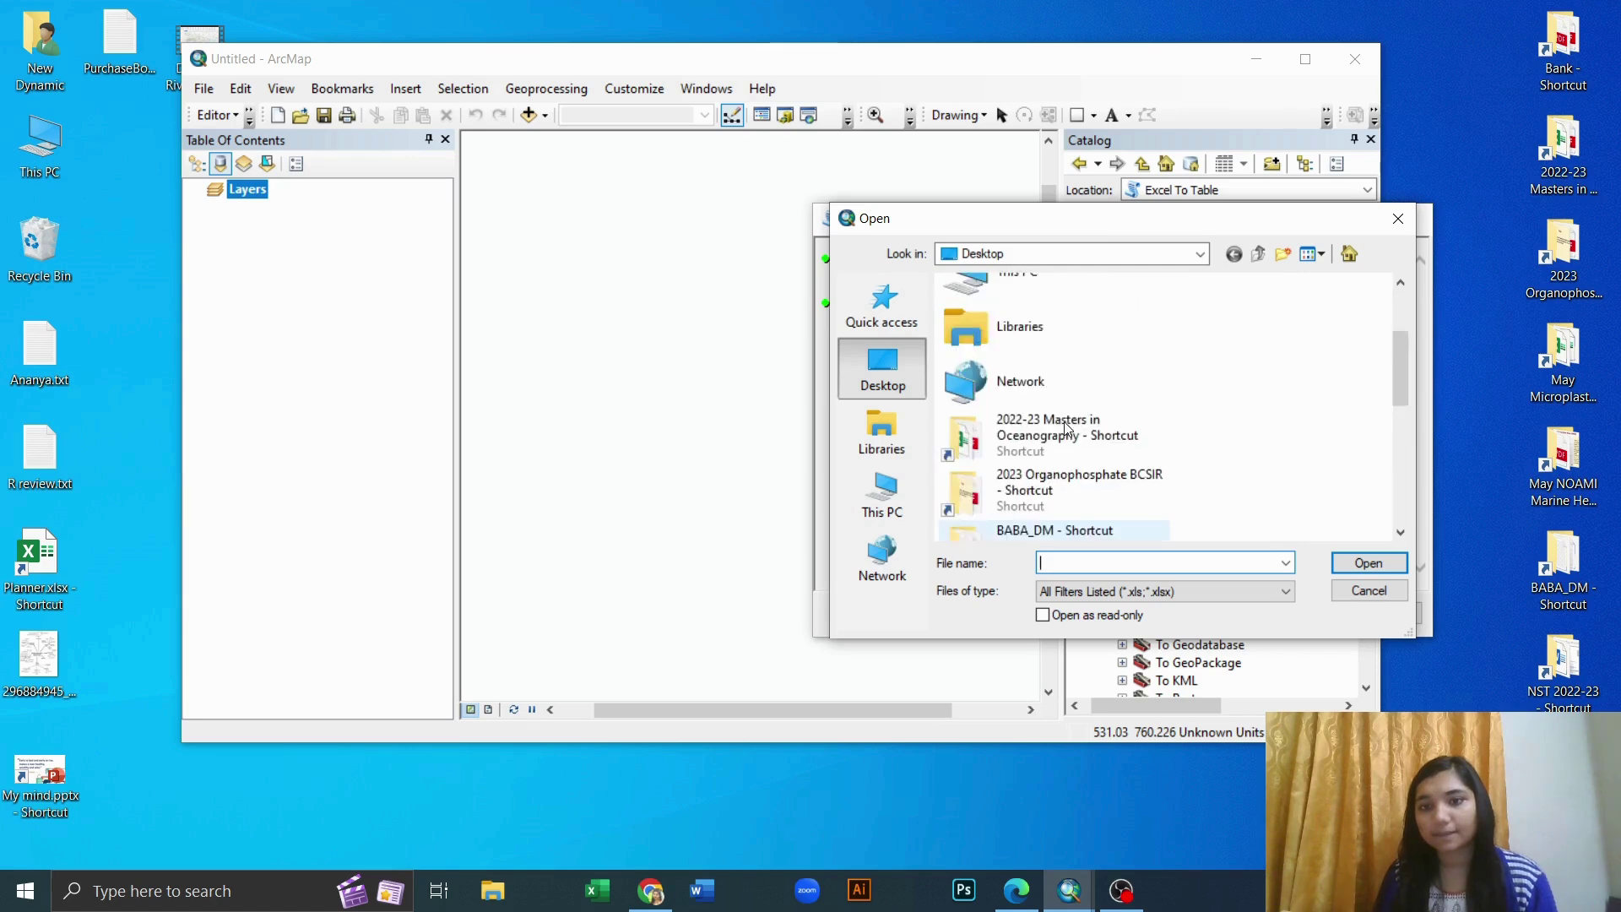
{"action": "scroll", "coordinate": [1068, 428], "scroll_direction": "down", "scroll_amount": 5}
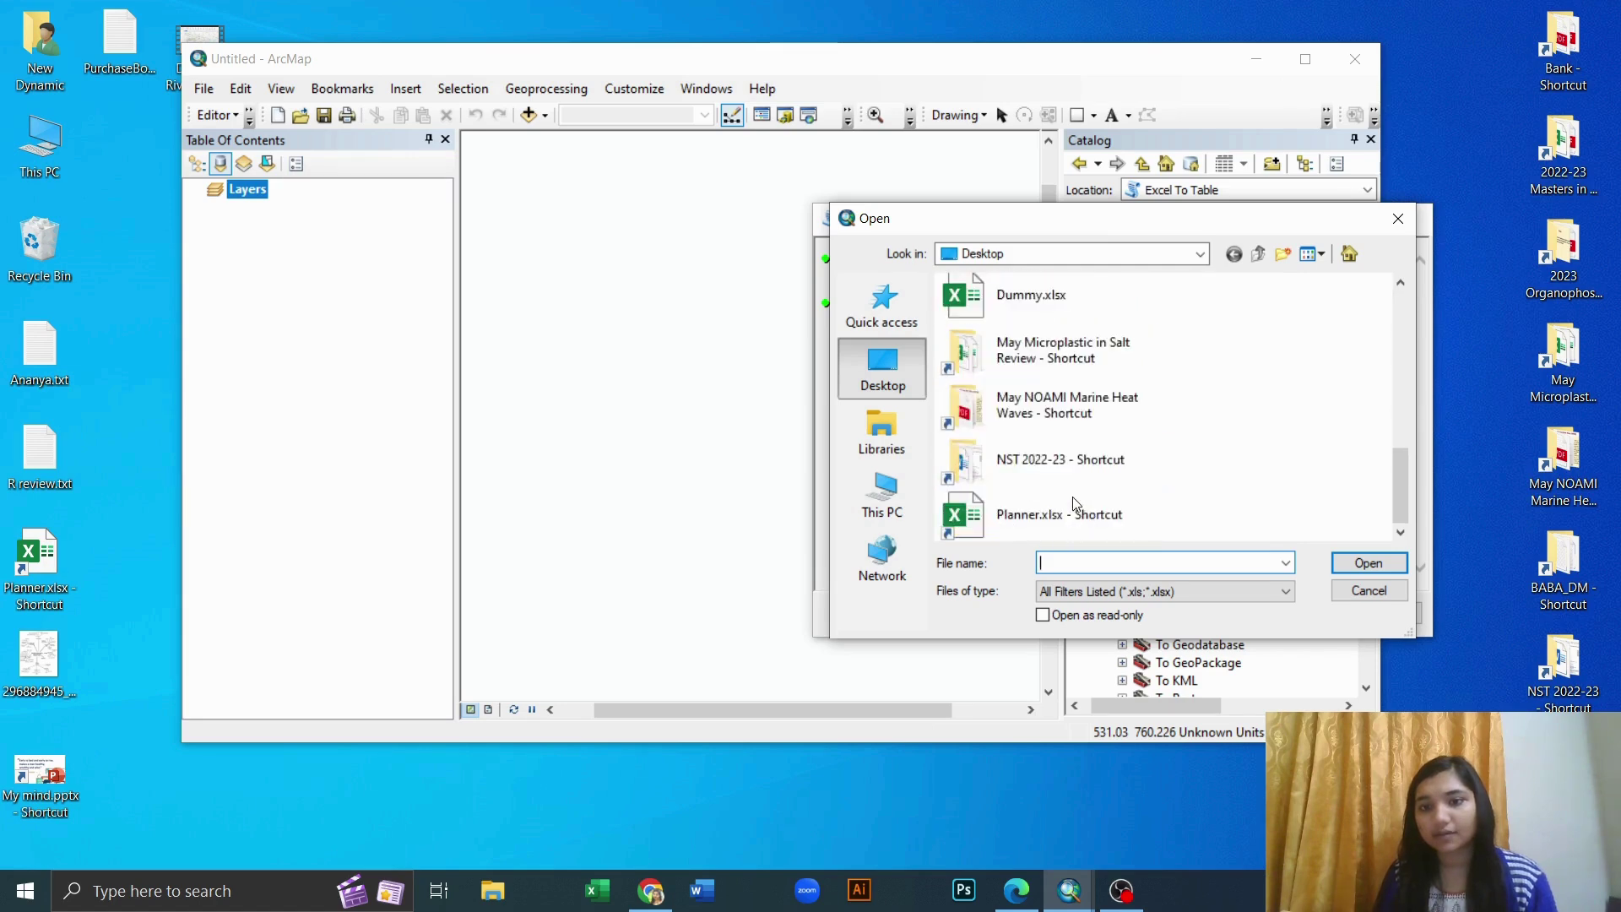
{"action": "left_click", "coordinate": [1077, 287]}
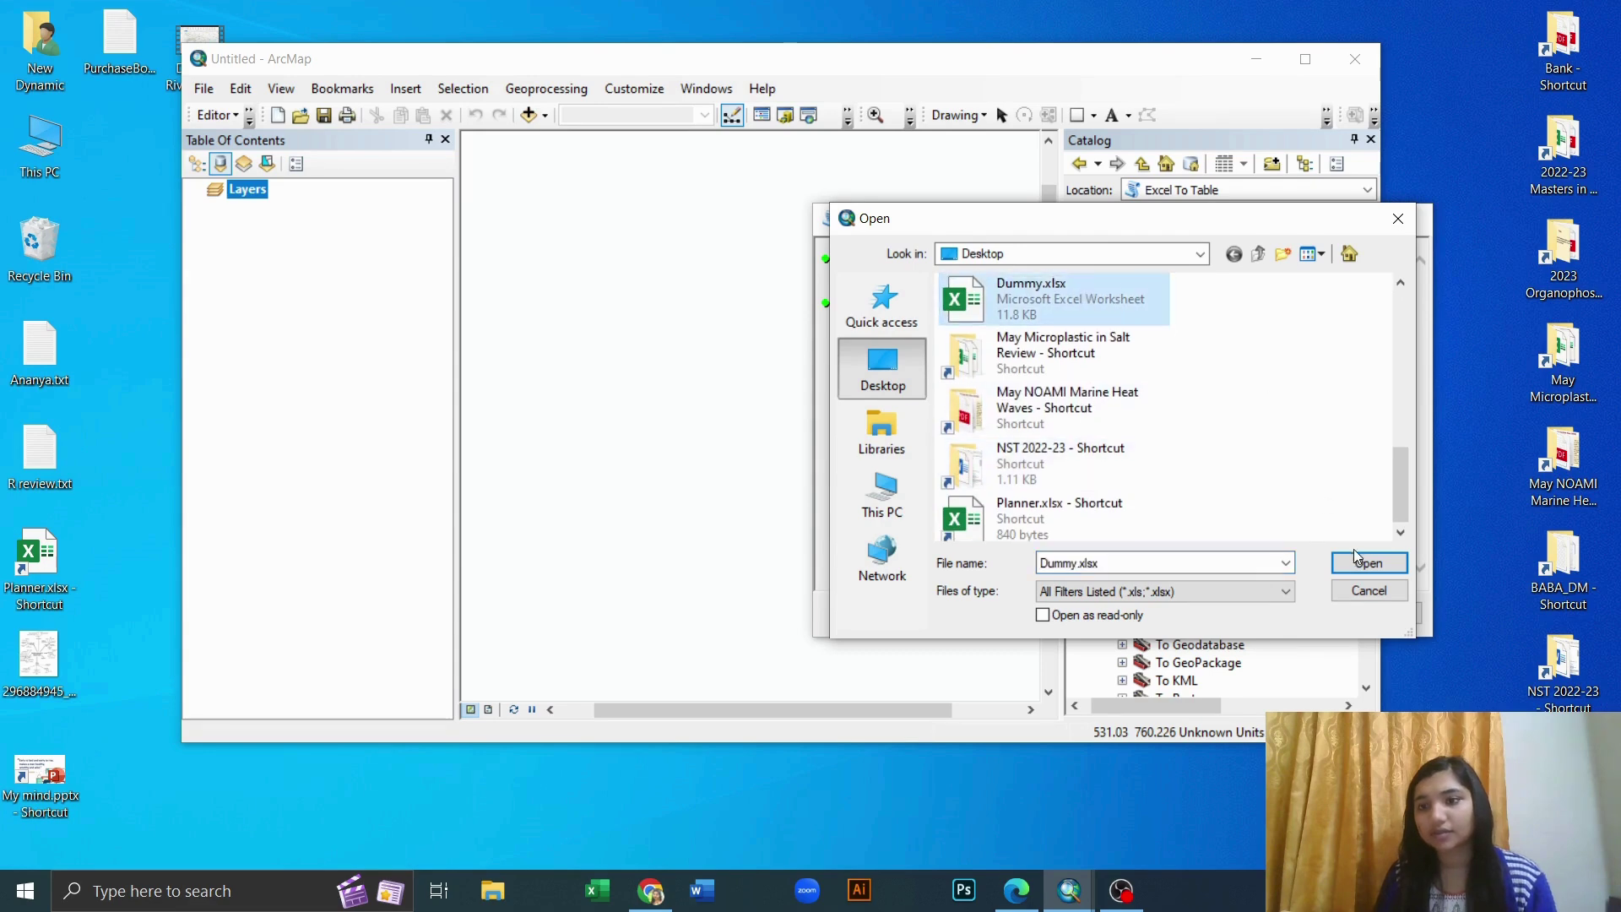
{"action": "left_click", "coordinate": [1354, 550]}
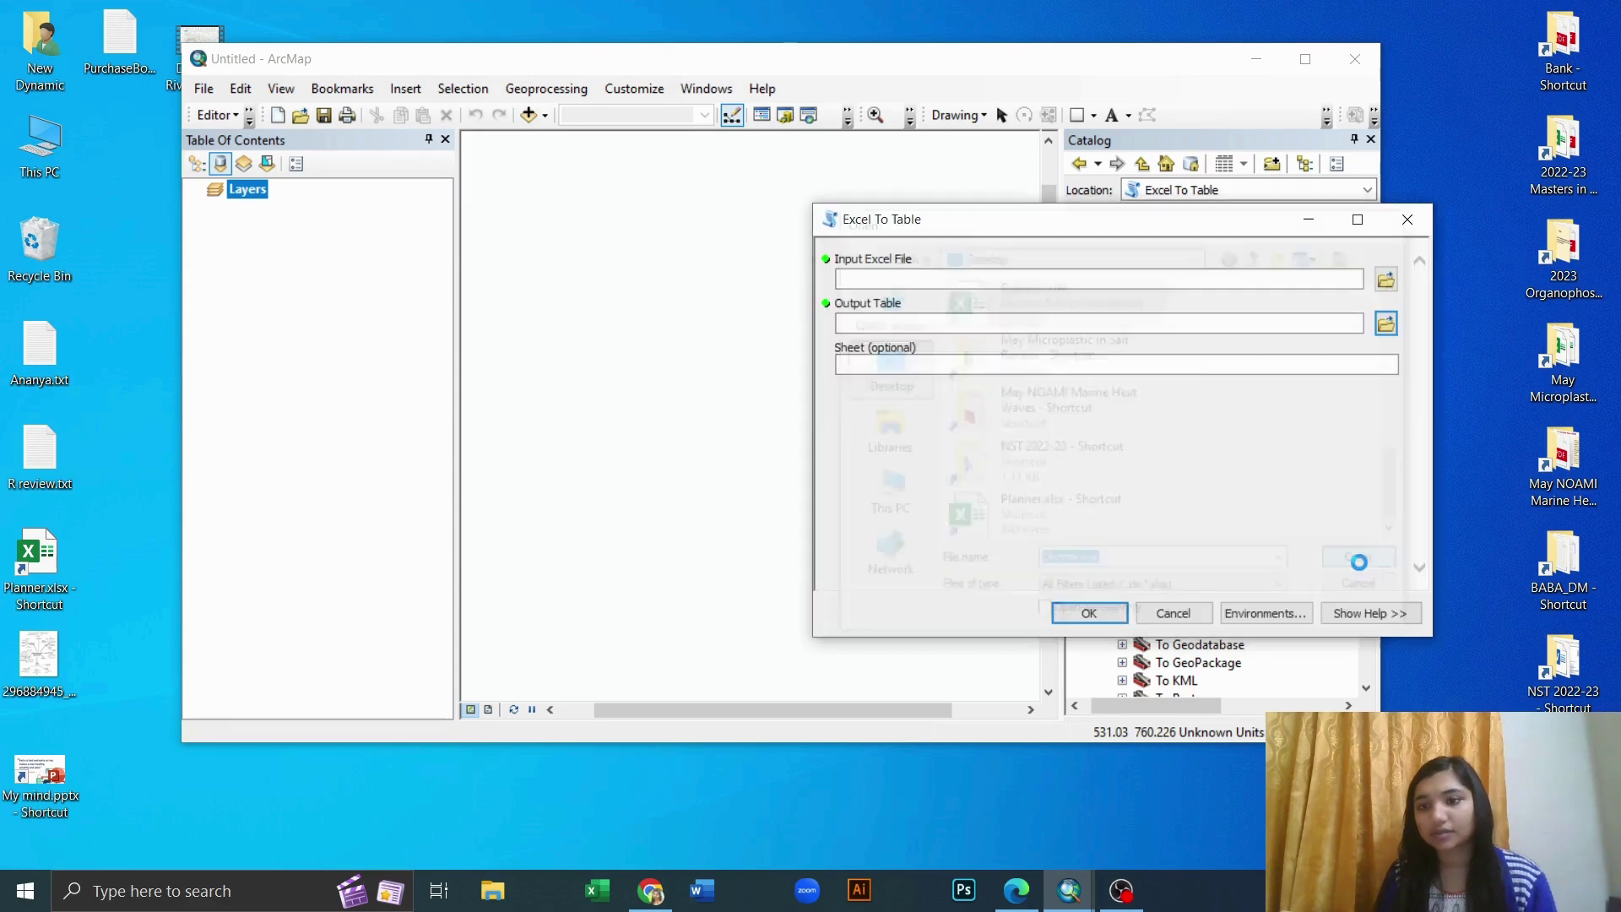
{"action": "left_click", "coordinate": [1102, 613]}
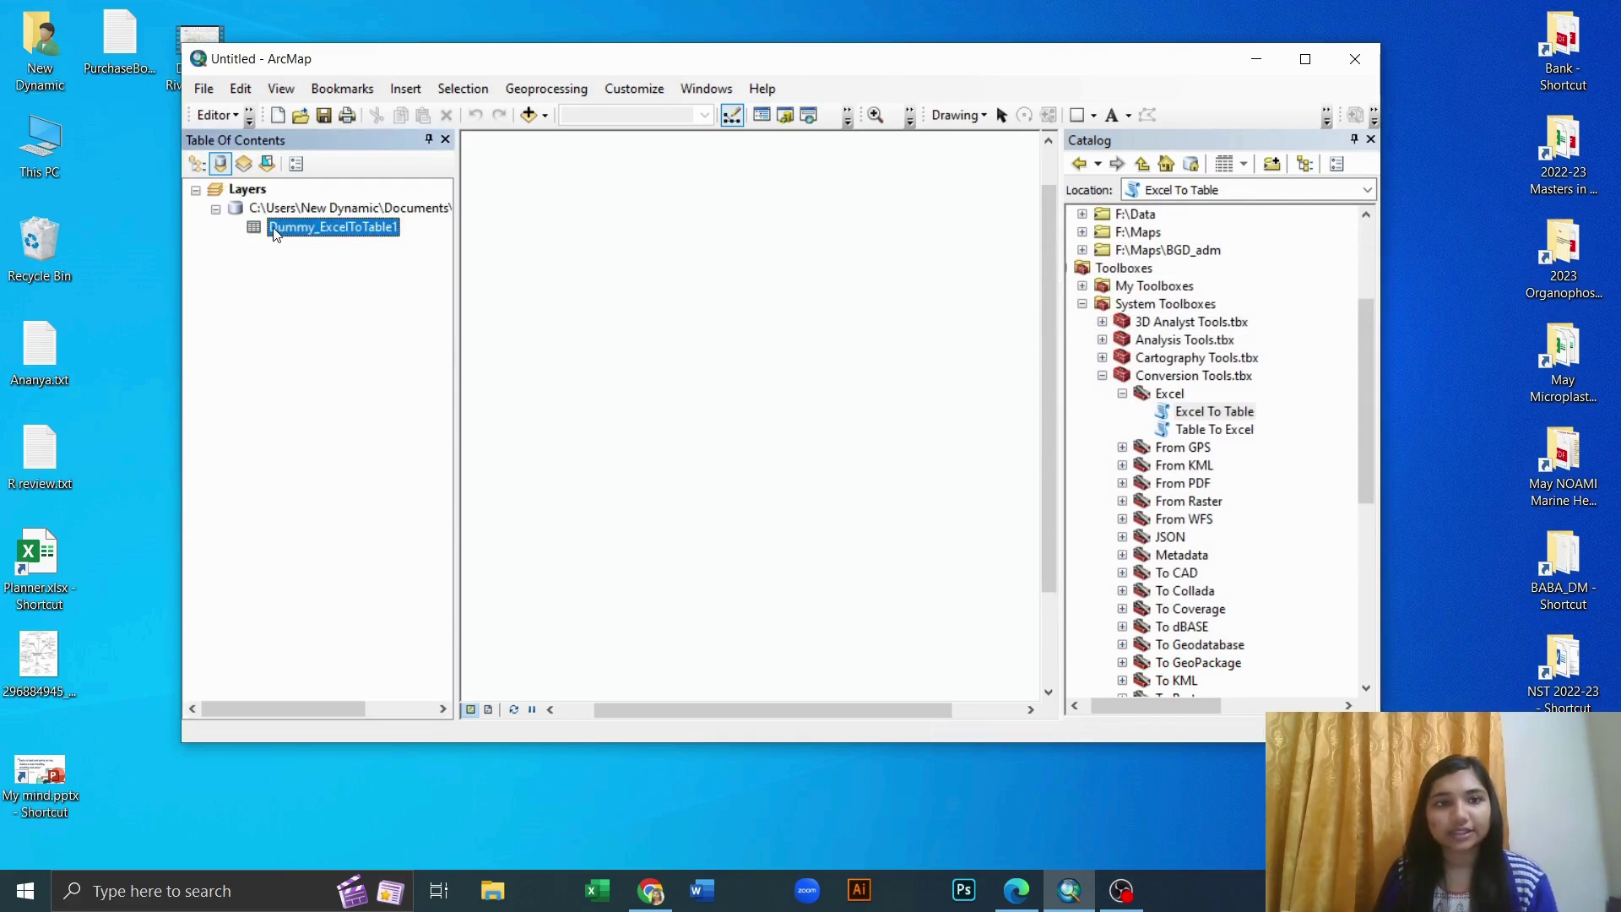
- Examine the Latitude and Longitude columns in the attribute table of the converted Excel data
{"action": "right_click", "coordinate": [290, 230]}
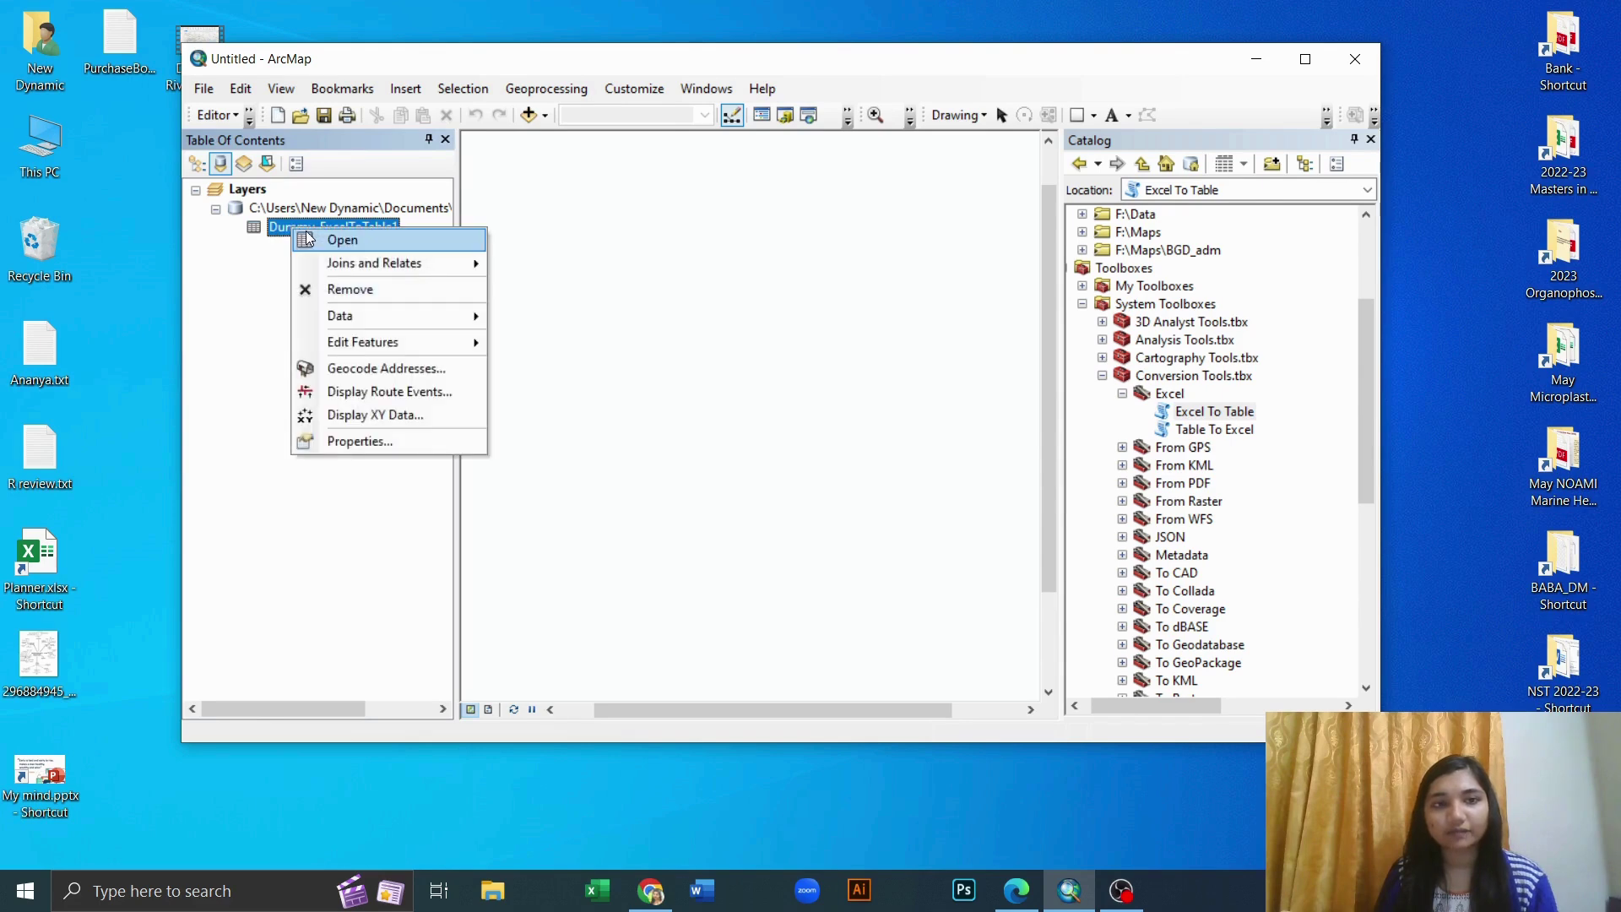
{"action": "left_click", "coordinate": [322, 241]}
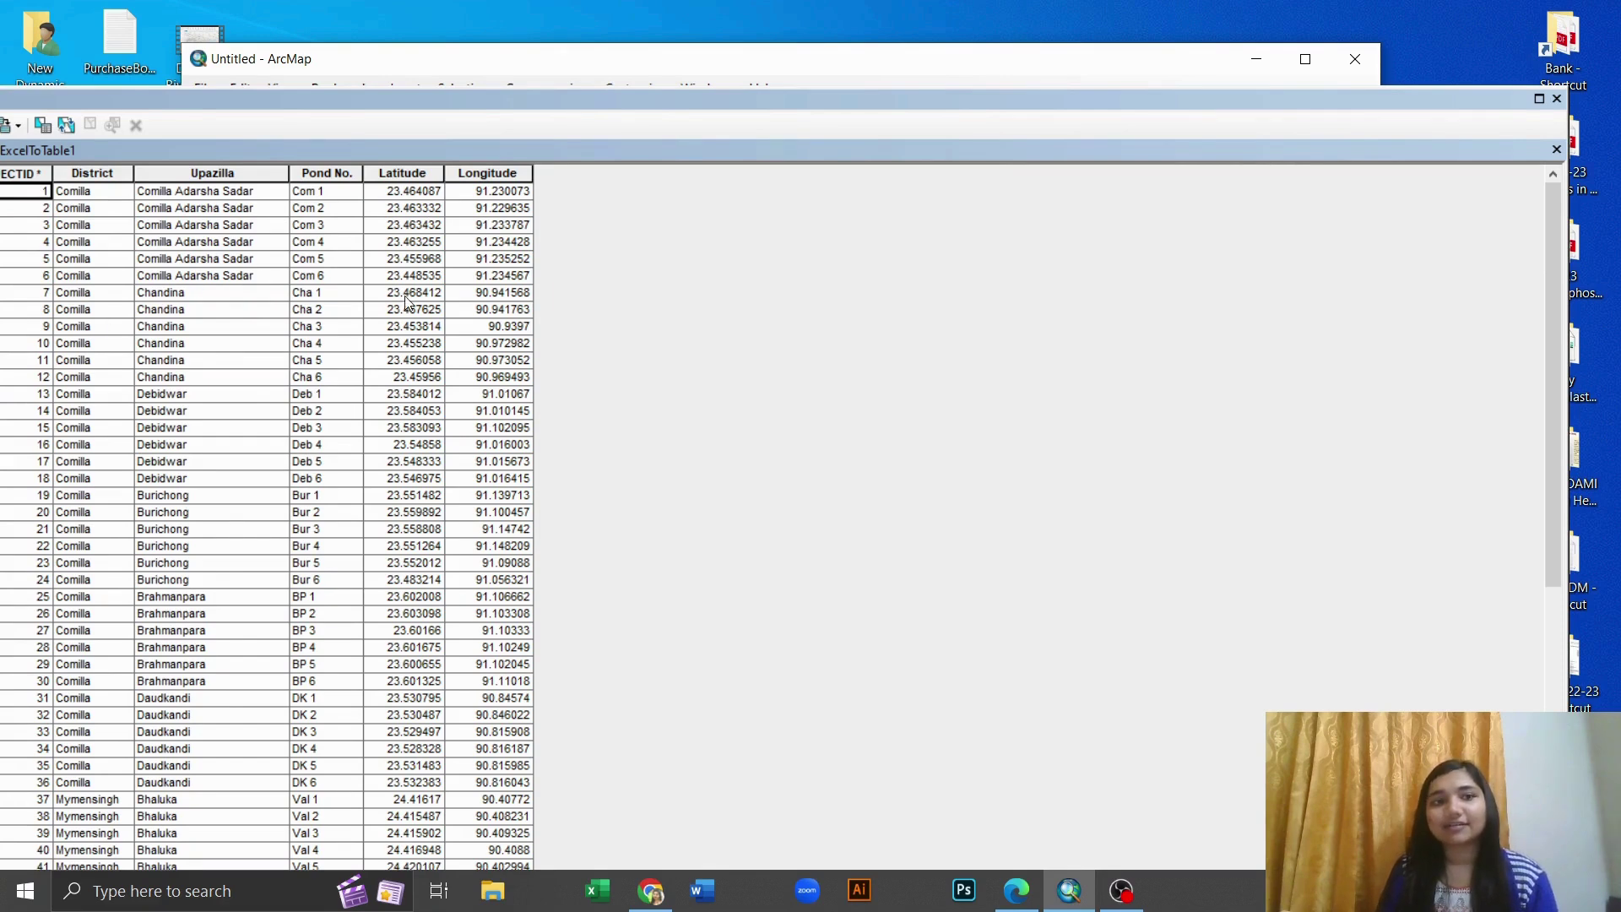
{"action": "left_click", "coordinate": [431, 174]}
{"action": "left_click", "coordinate": [492, 174]}
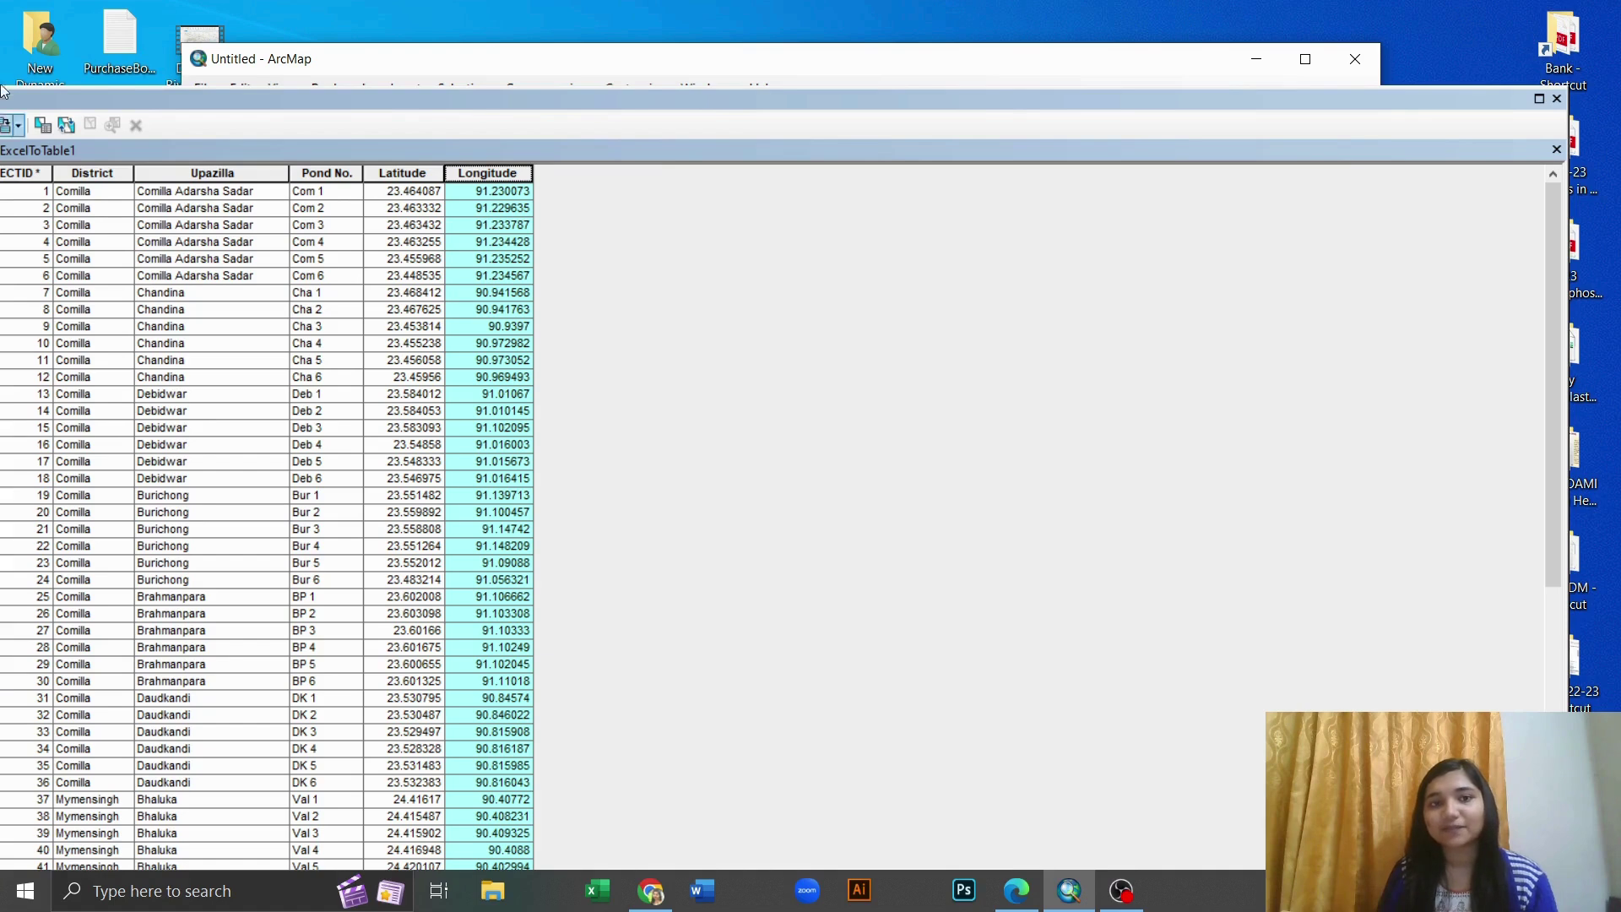
{"action": "left_click", "coordinate": [1554, 149]}
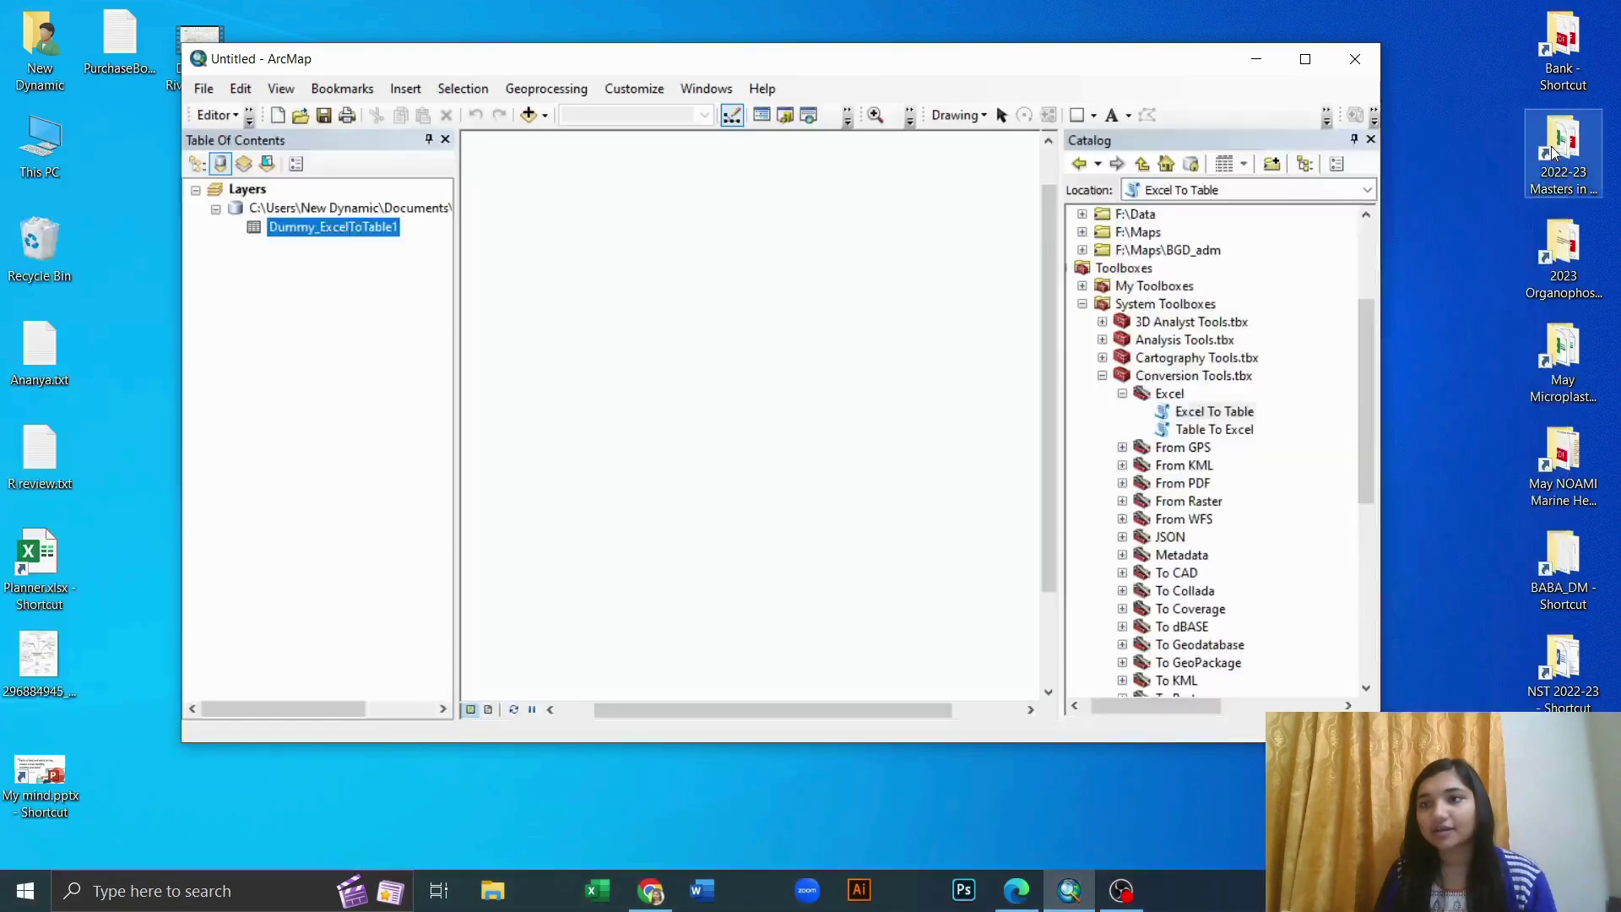
- Display the converted table's XY data on the map with Longitude as the X field and Latitude as the Y field
{"action": "right_click", "coordinate": [389, 231]}
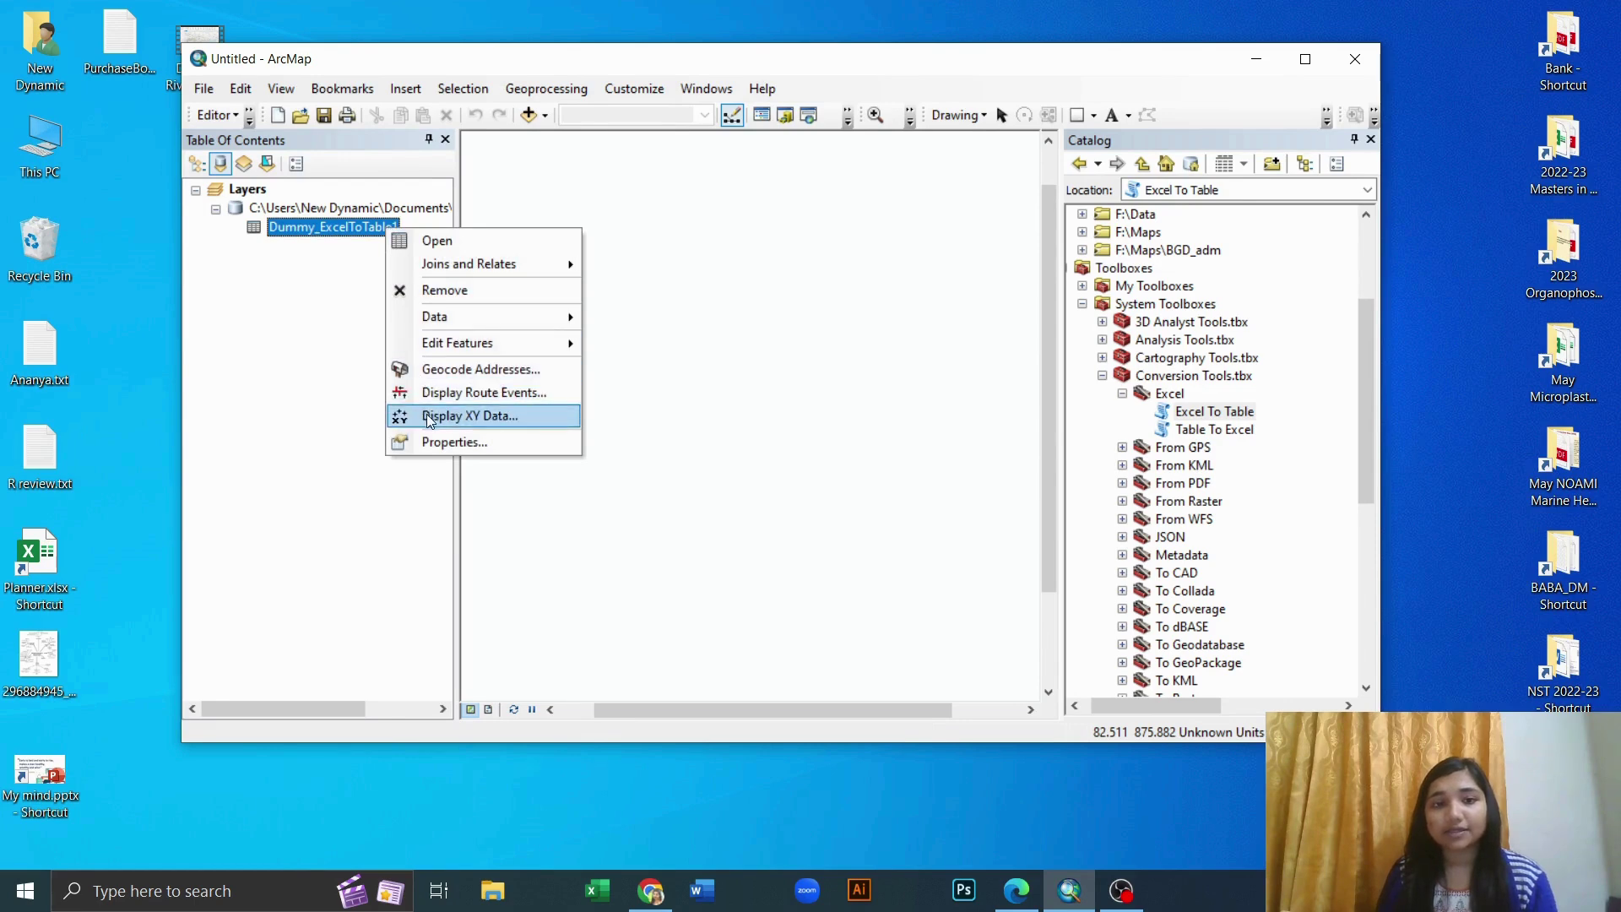
{"action": "left_click", "coordinate": [469, 415]}
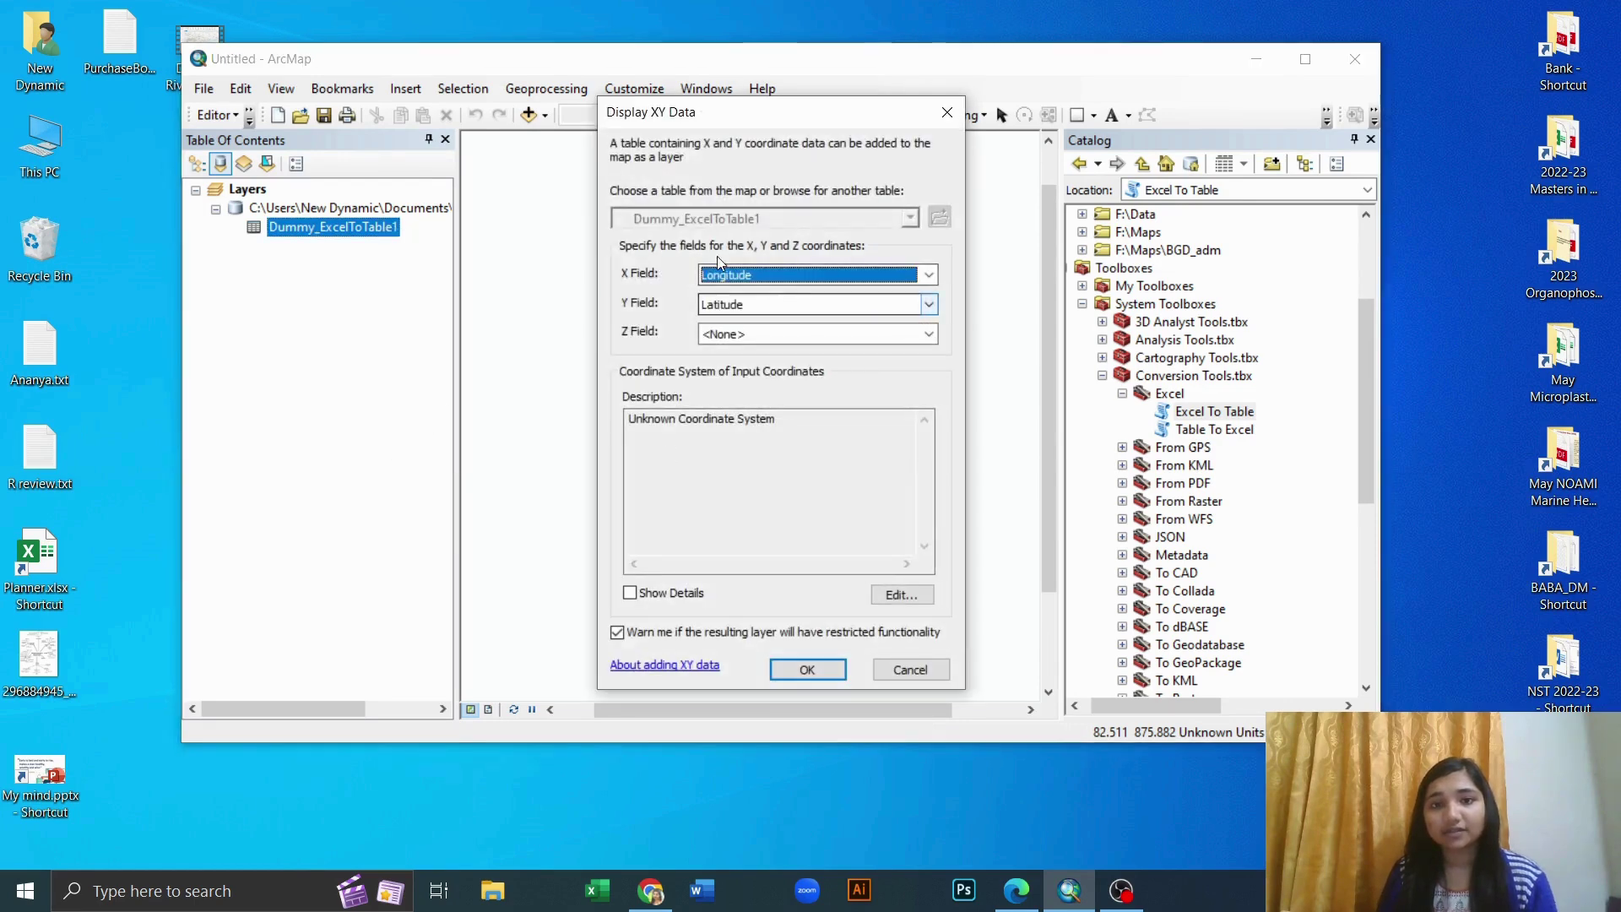
{"action": "left_click", "coordinate": [809, 671]}
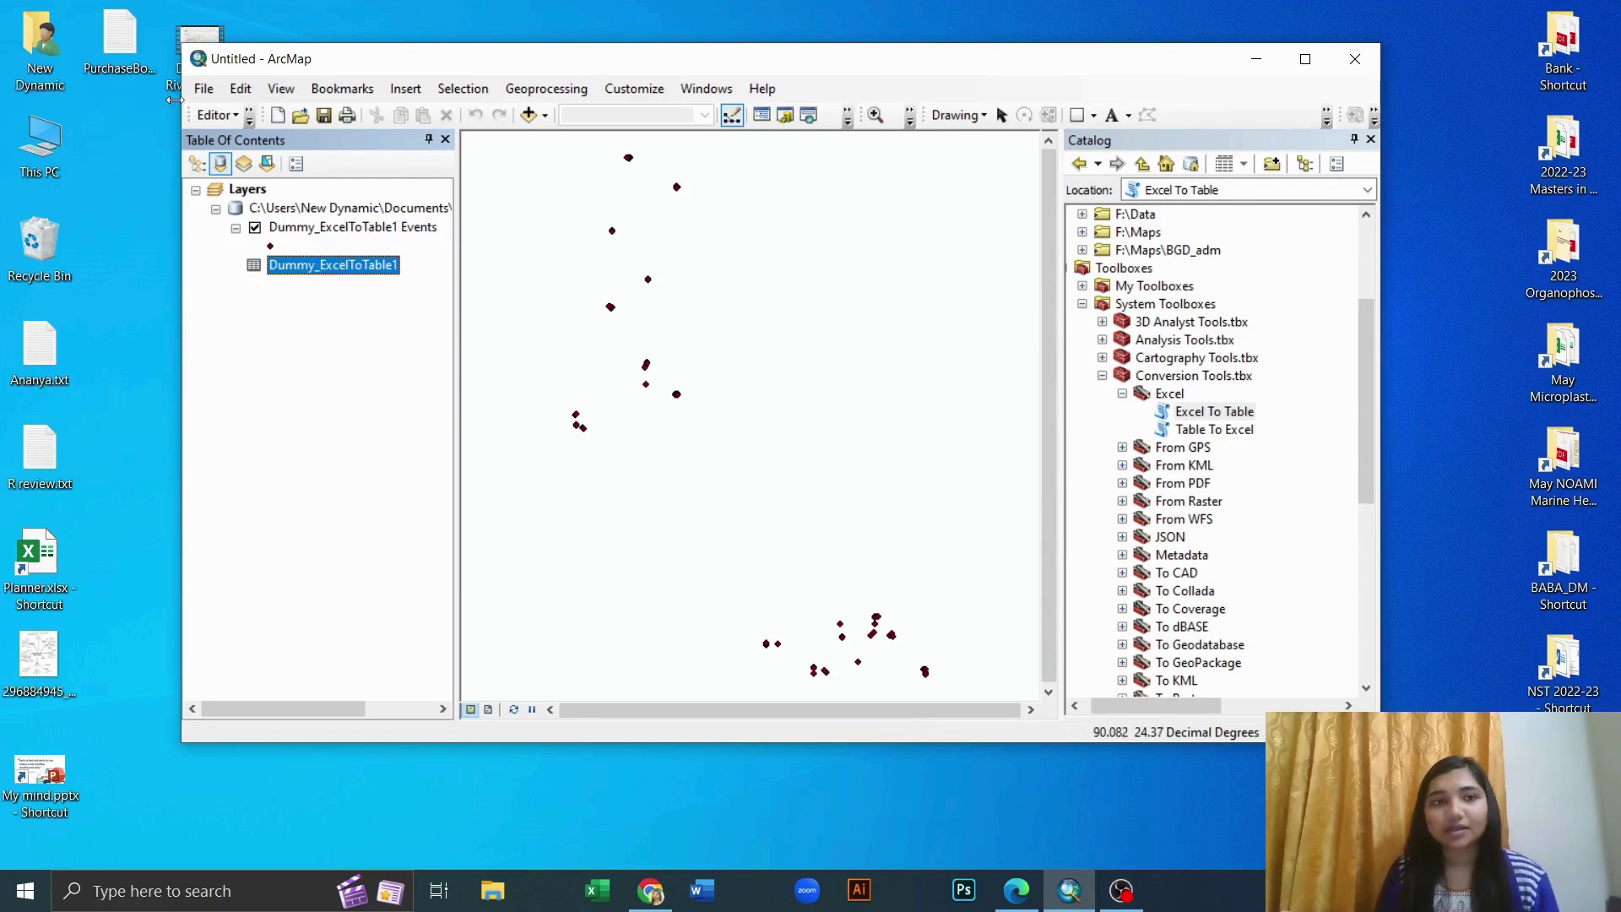
{"action": "left_click", "coordinate": [205, 88]}
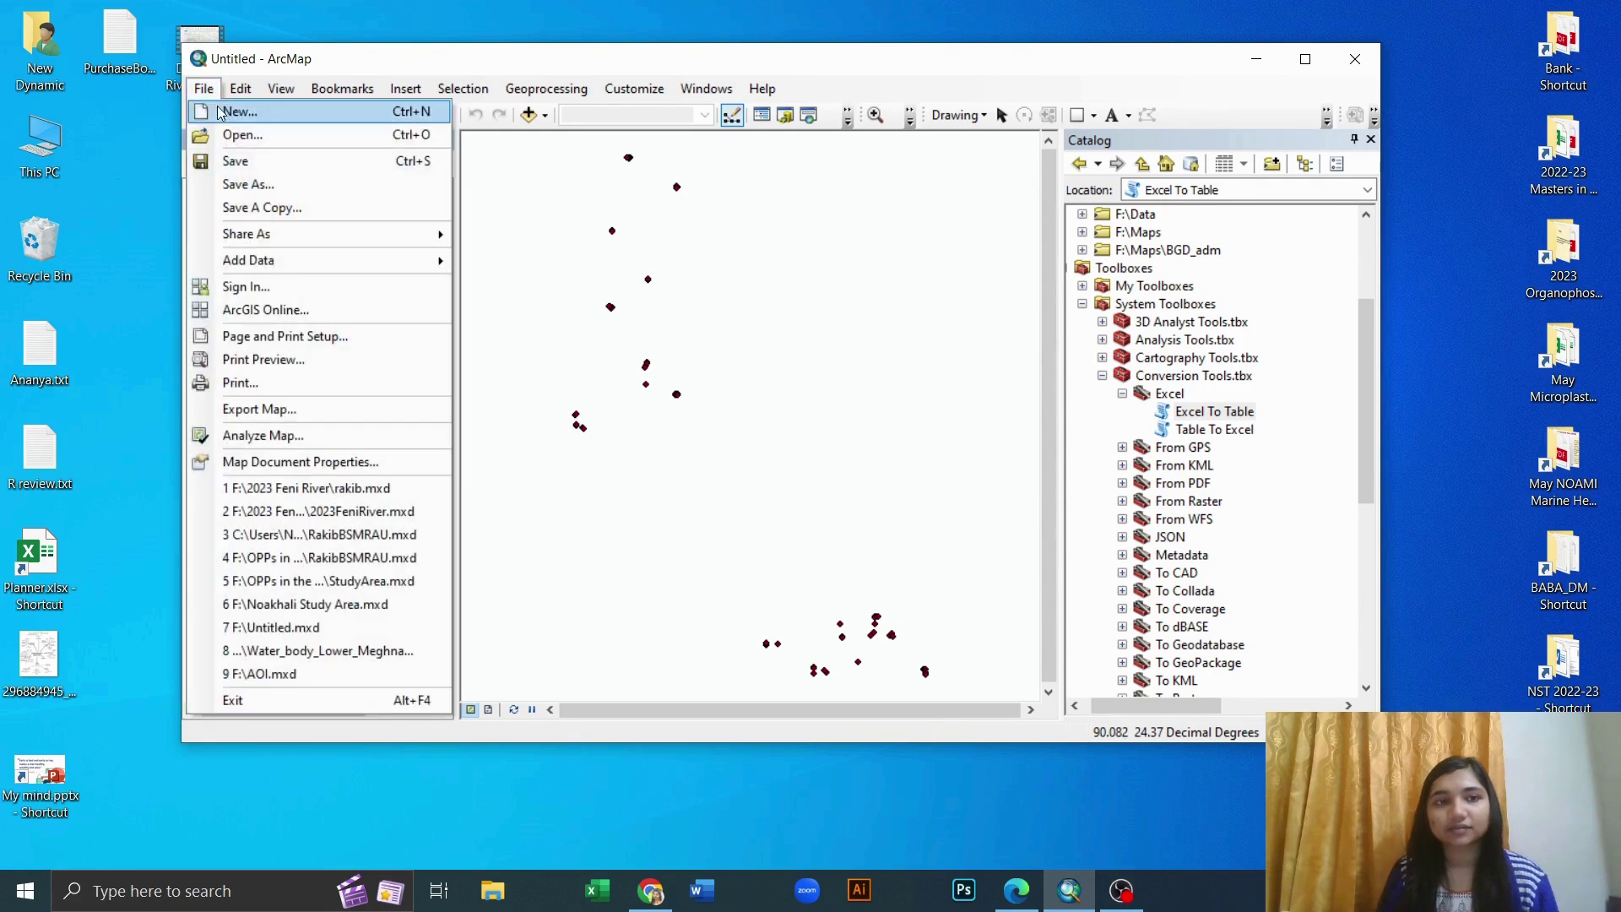
{"action": "left_click", "coordinate": [1256, 58]}
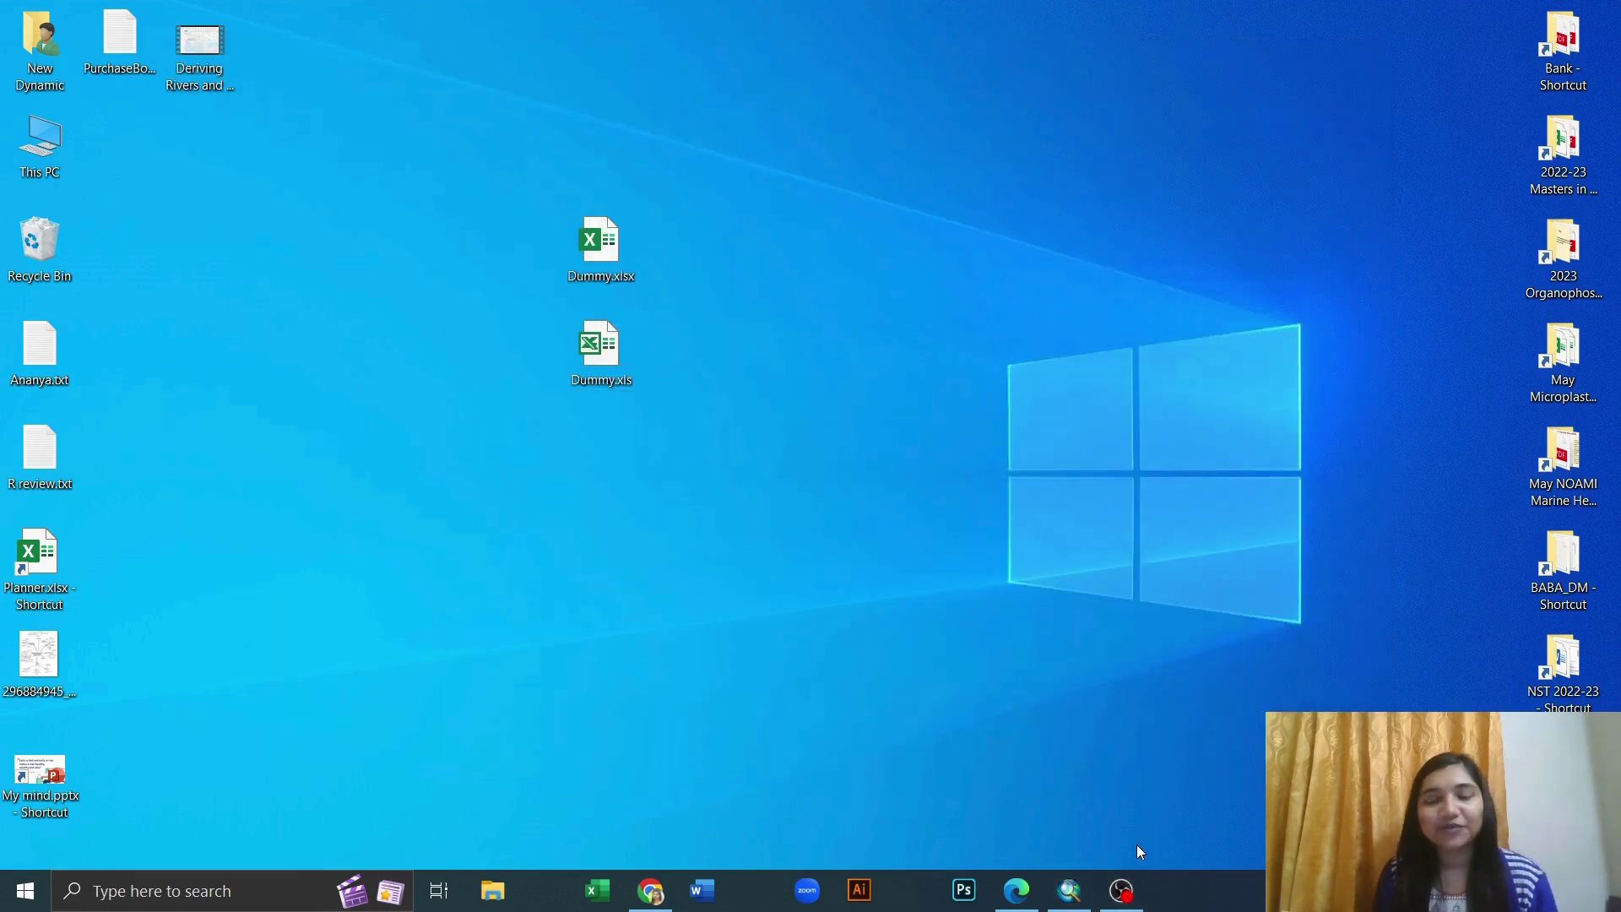
{"action": "left_click", "coordinate": [1069, 891]}
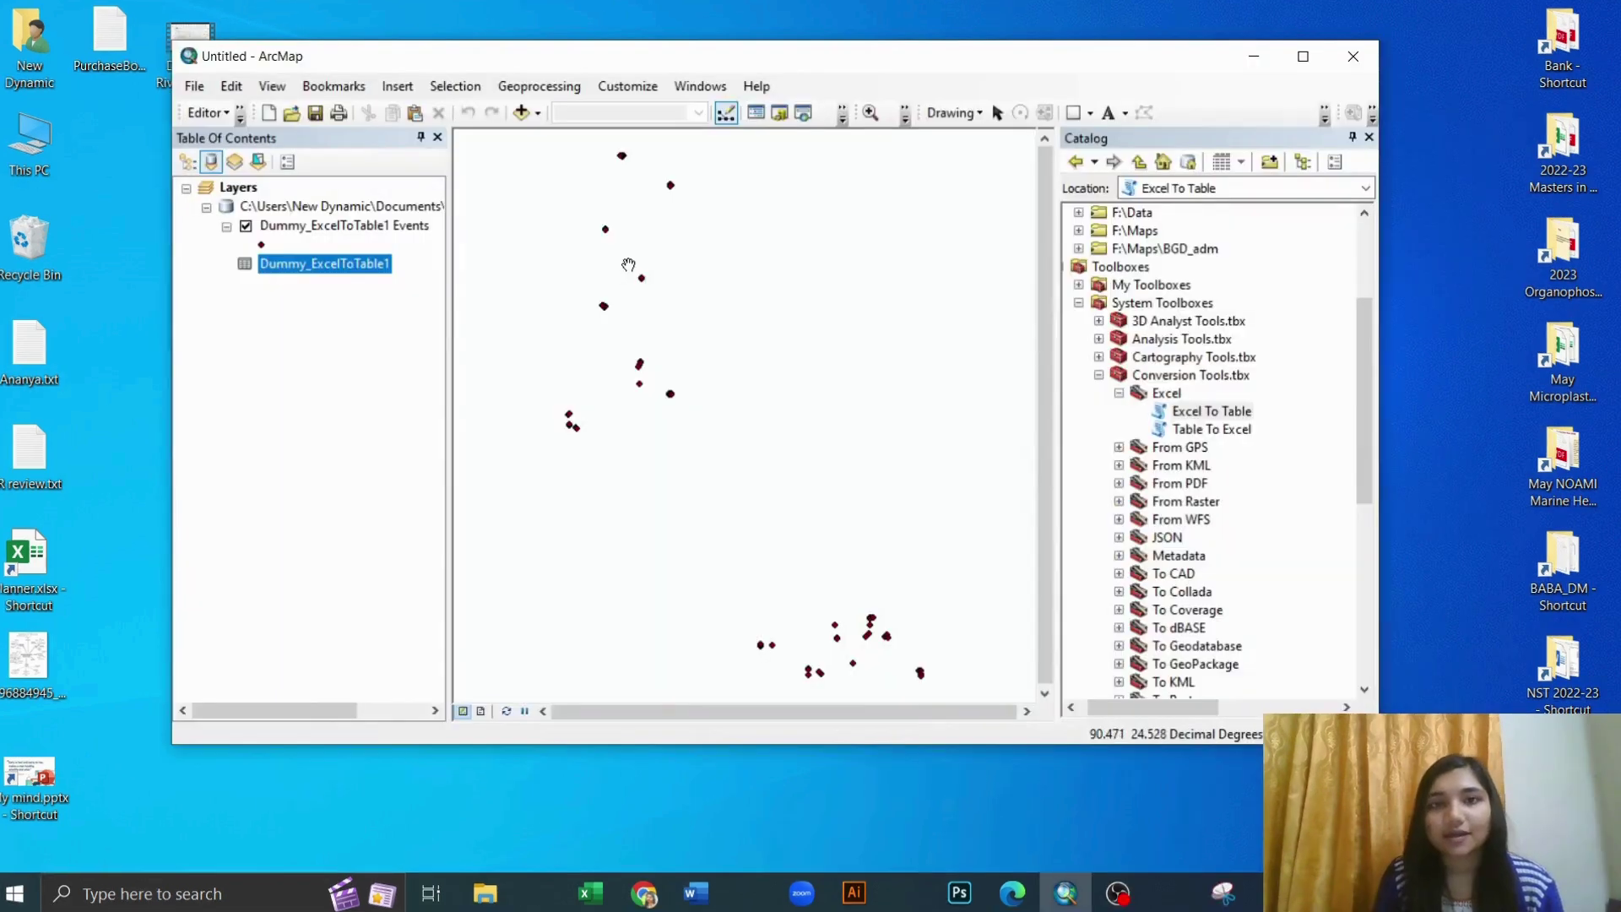